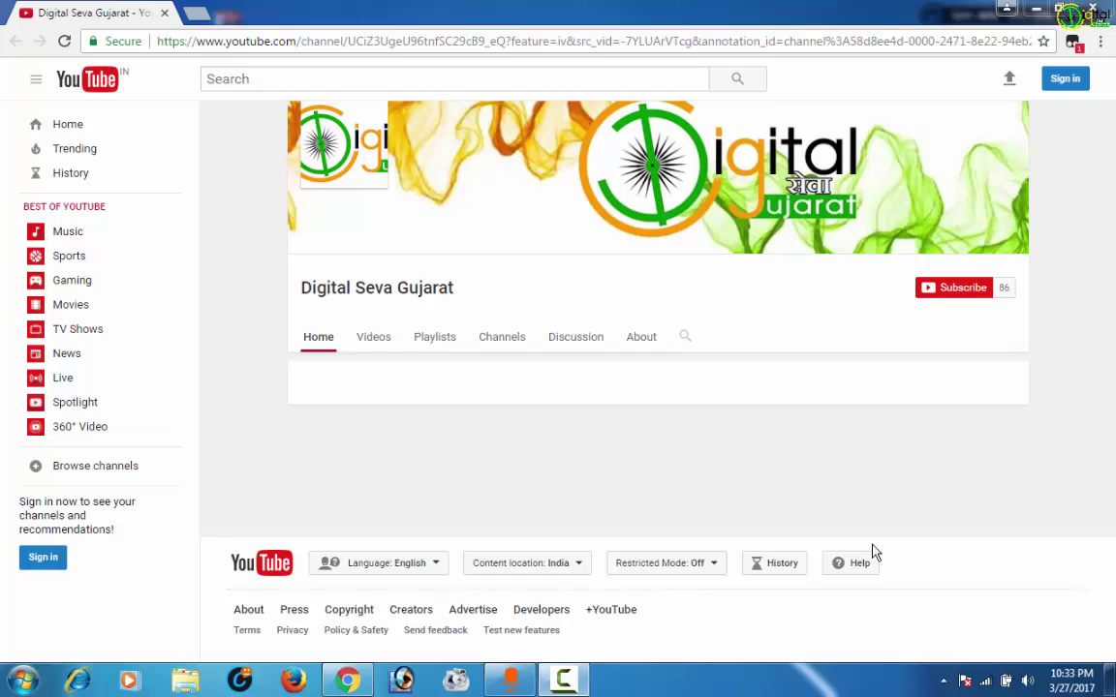
# Google 'digipay' in a new tab and highlight the top DIGI PAY result's address.
pyautogui.click(197, 12)
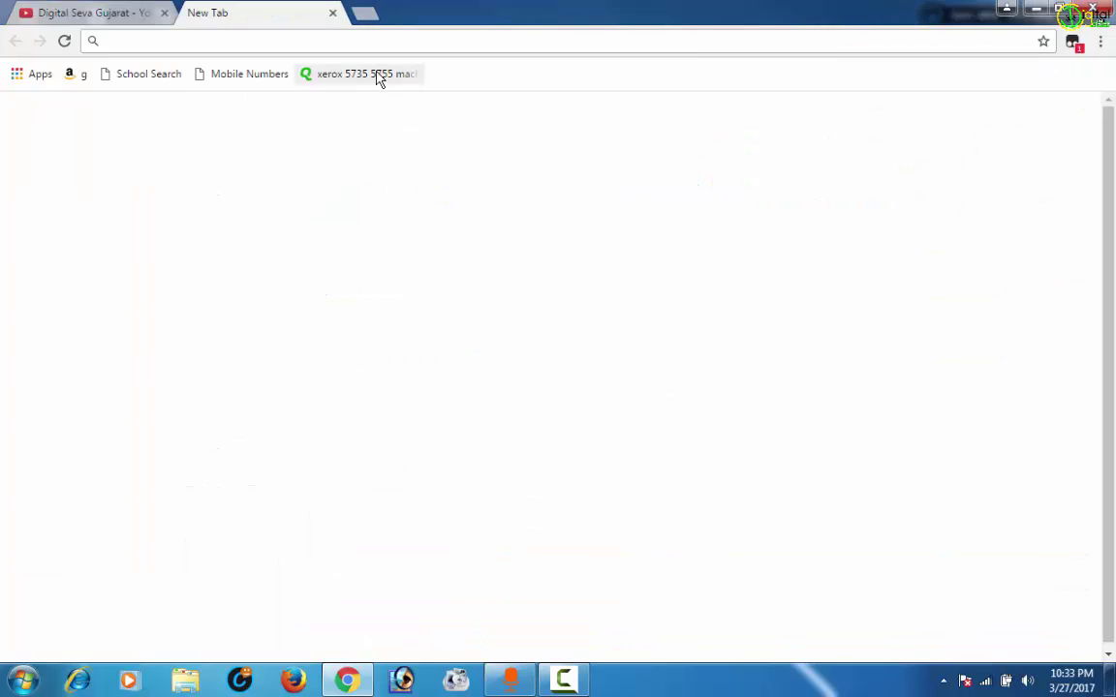
pyautogui.write('google.com')
pyautogui.press('Return')
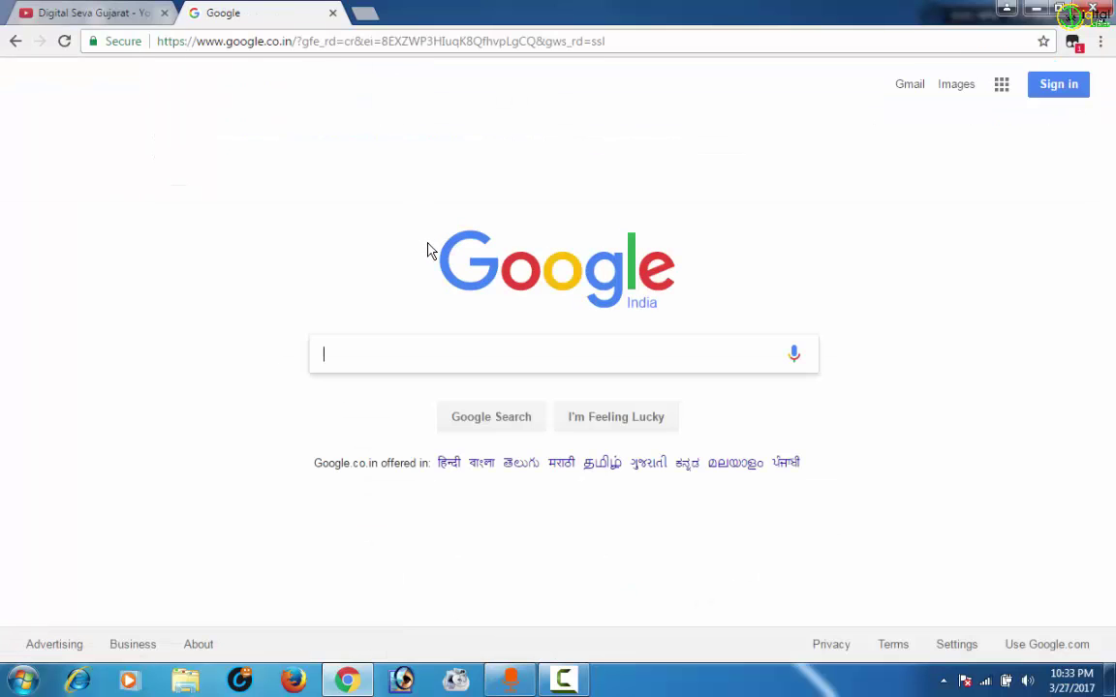
pyautogui.write('dig')
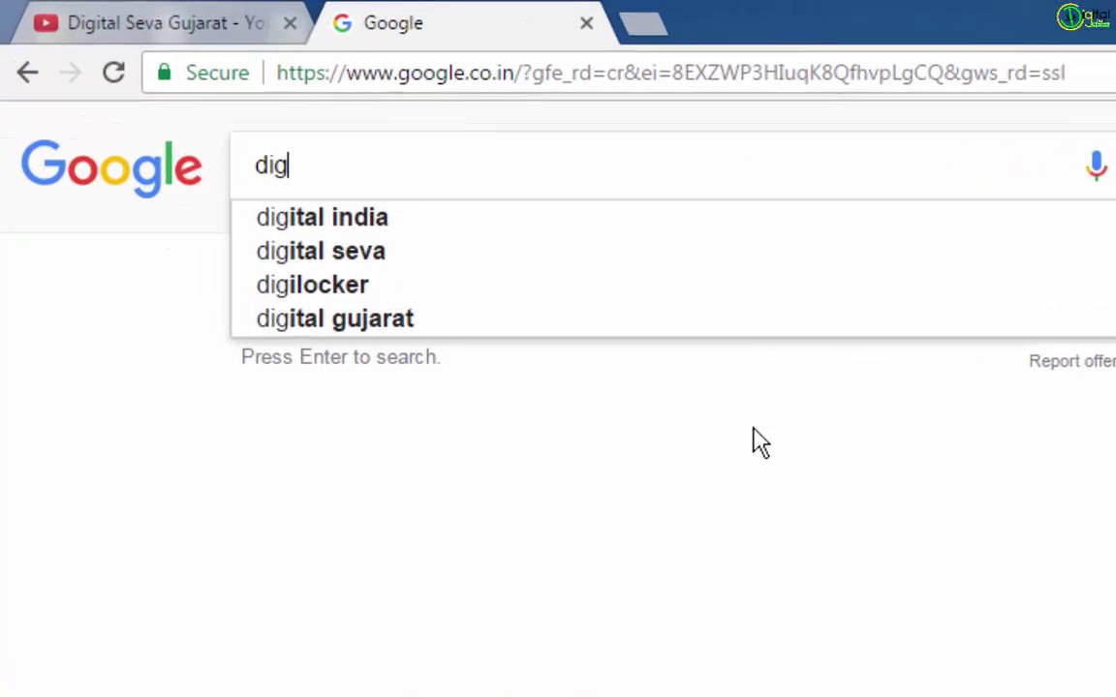
pyautogui.write('ipay')
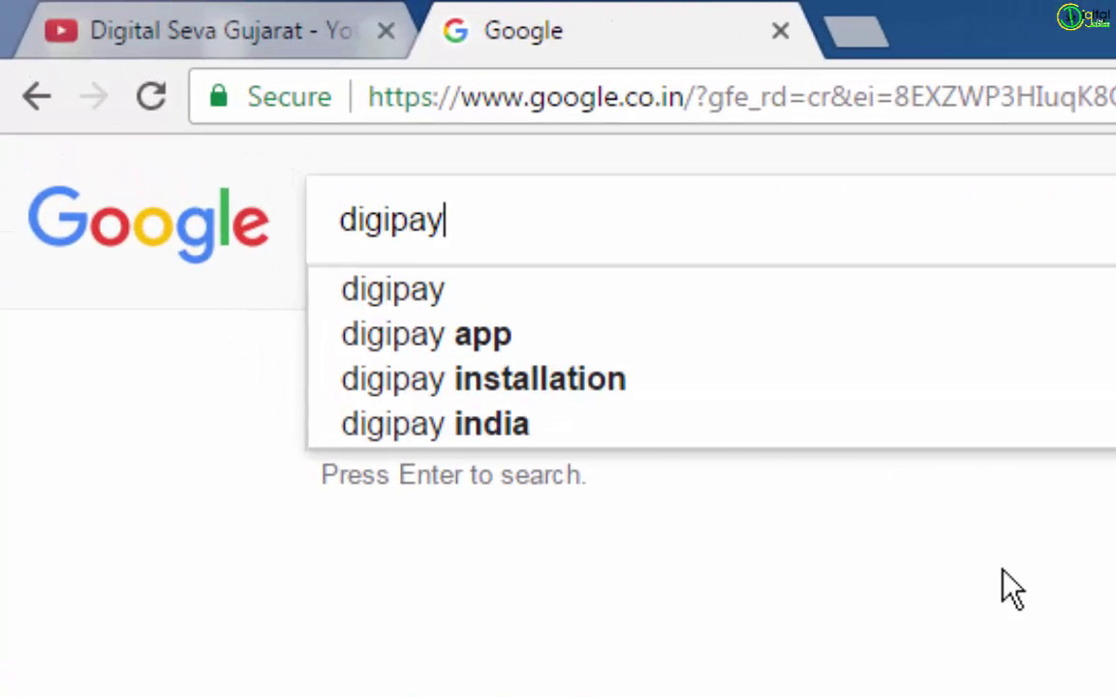
pyautogui.press('Return')
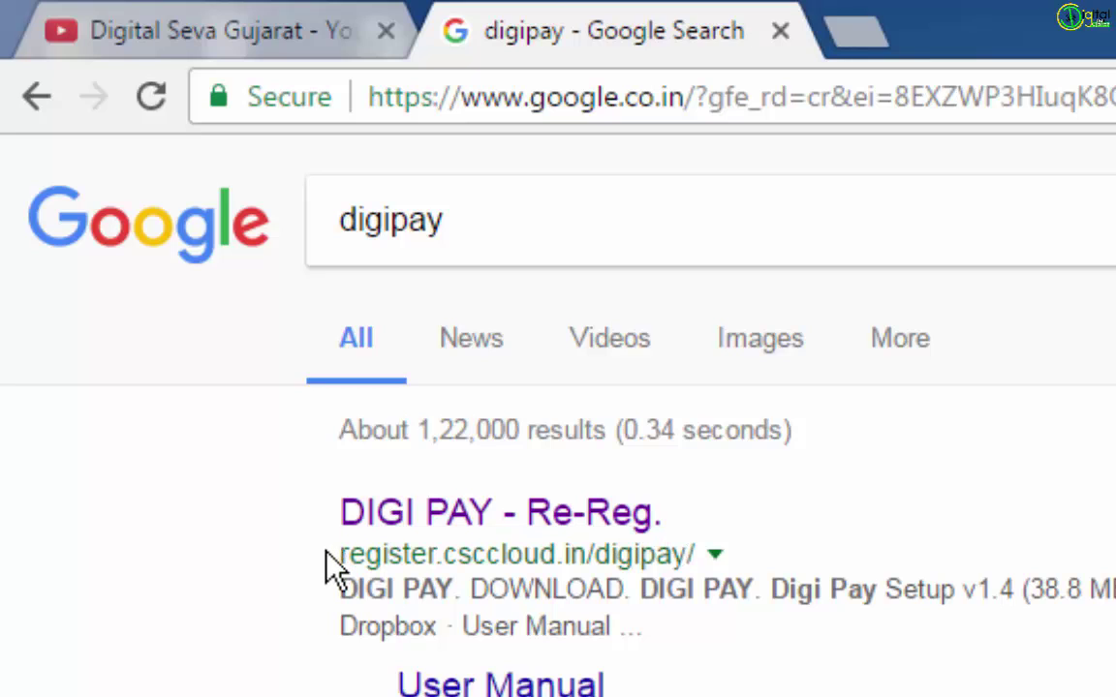
pyautogui.moveTo(335, 560); pyautogui.dragTo(702, 545)
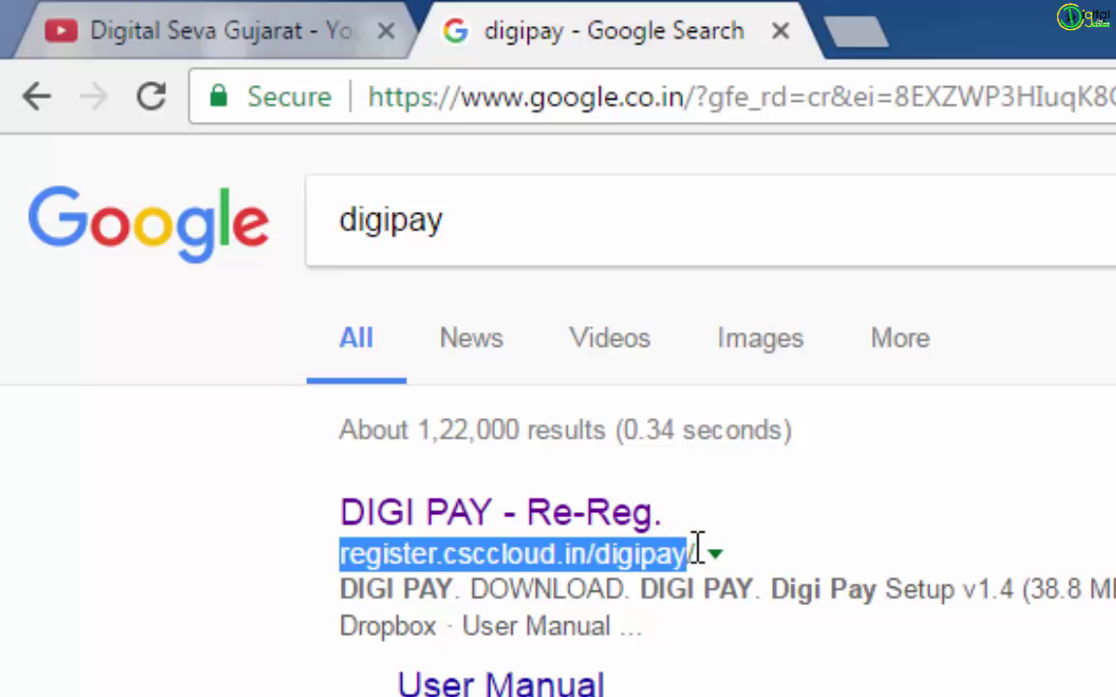
# Open the DIGI PAY - Re-Reg. page and review the setup, .NET 4.0, VC++ 2010 and MorphoSmart driver entries.
pyautogui.click(577, 520)
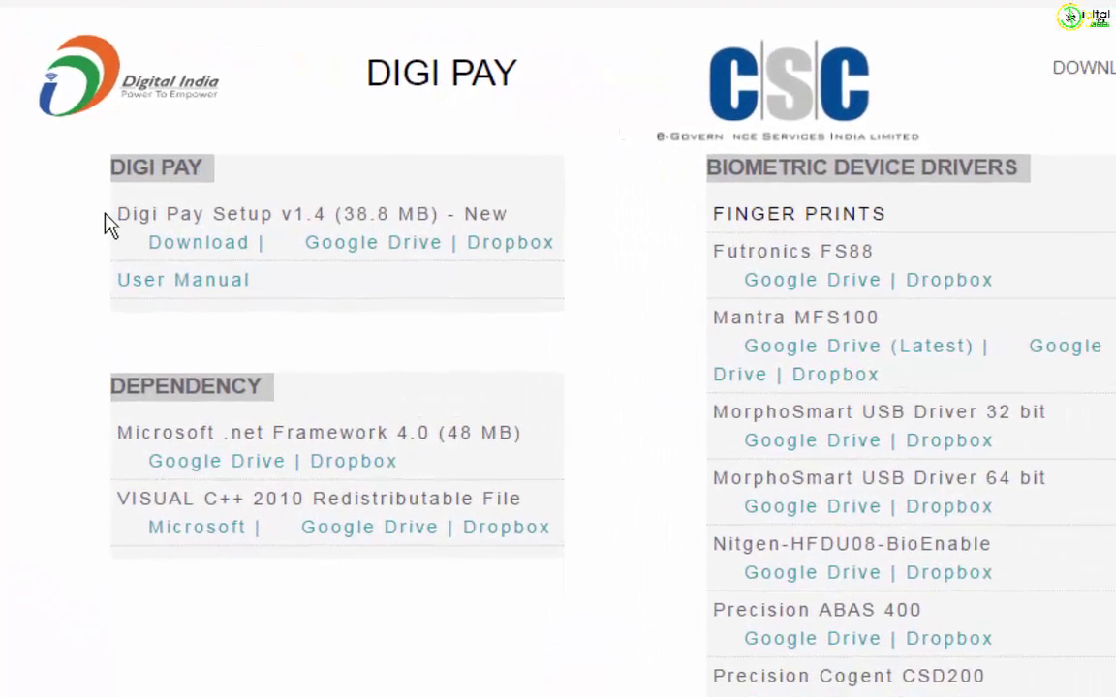
pyautogui.moveTo(73, 194); pyautogui.dragTo(588, 203)
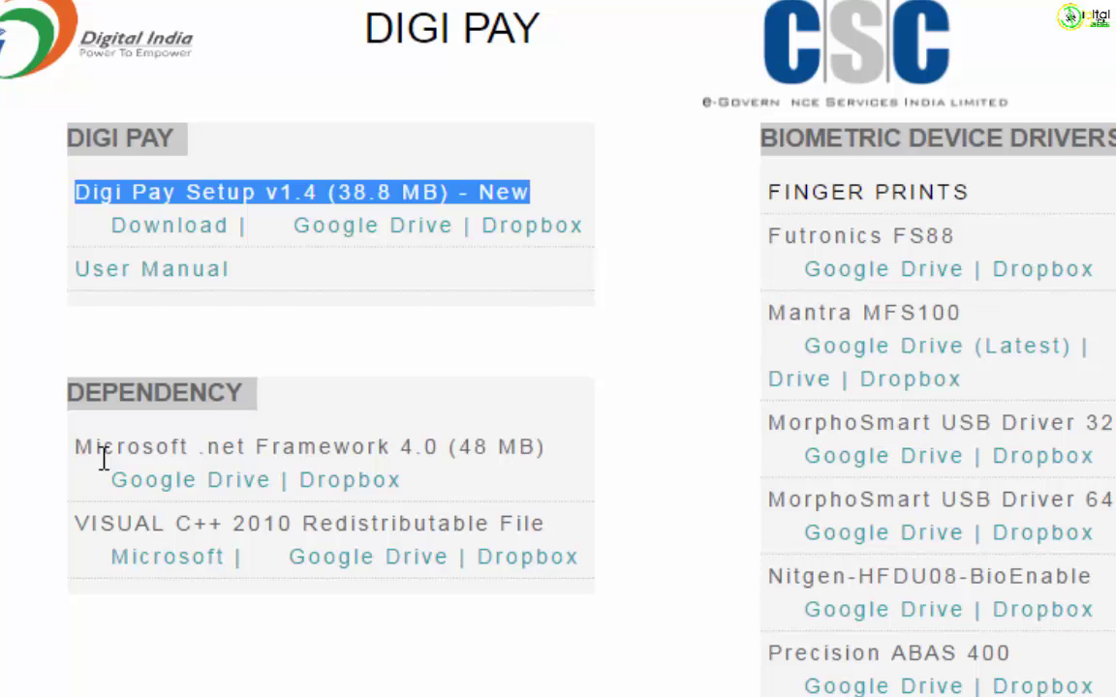
pyautogui.moveTo(118, 450); pyautogui.dragTo(447, 451)
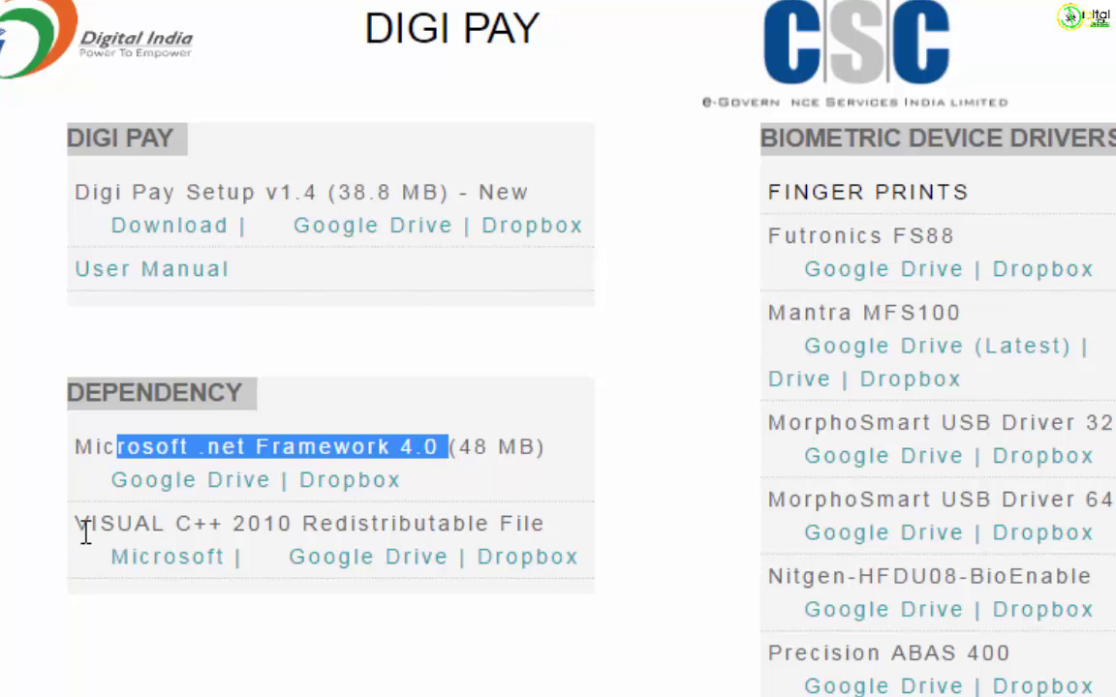
pyautogui.moveTo(100, 528); pyautogui.dragTo(335, 531)
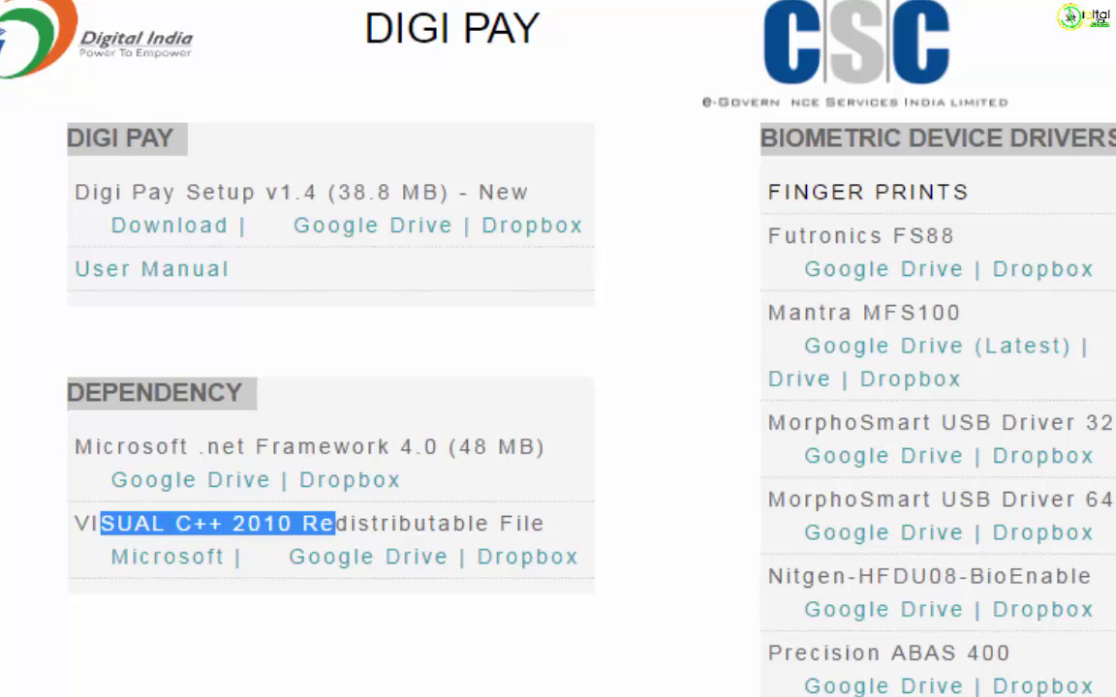
pyautogui.press('F5')
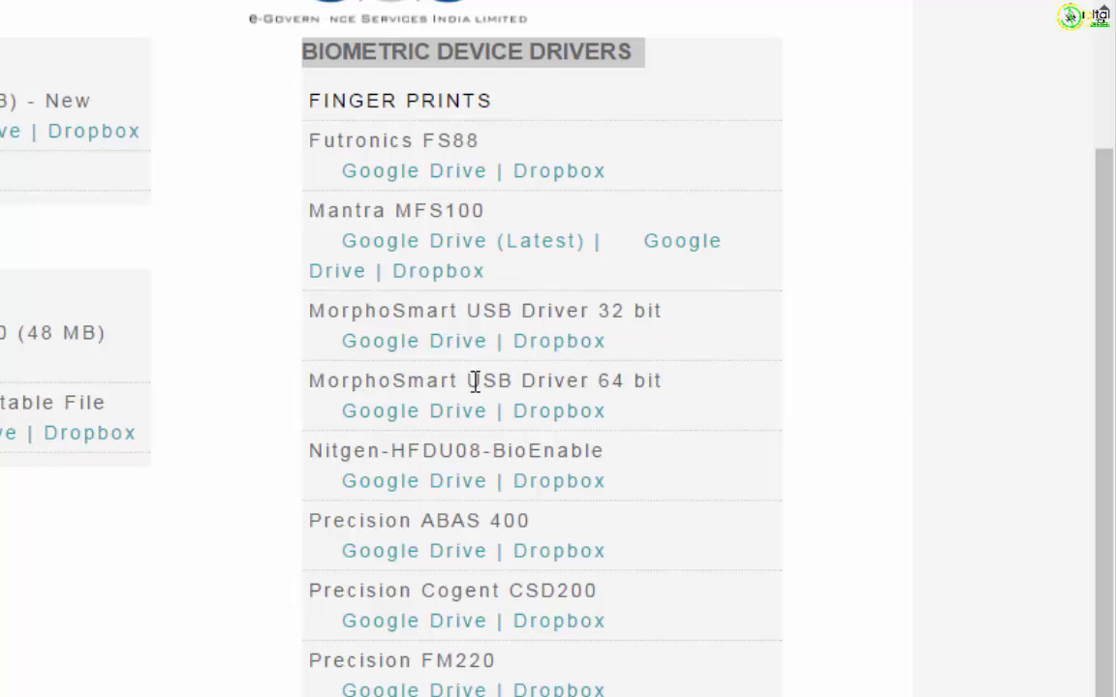
pyautogui.moveTo(469, 380); pyautogui.dragTo(665, 369)
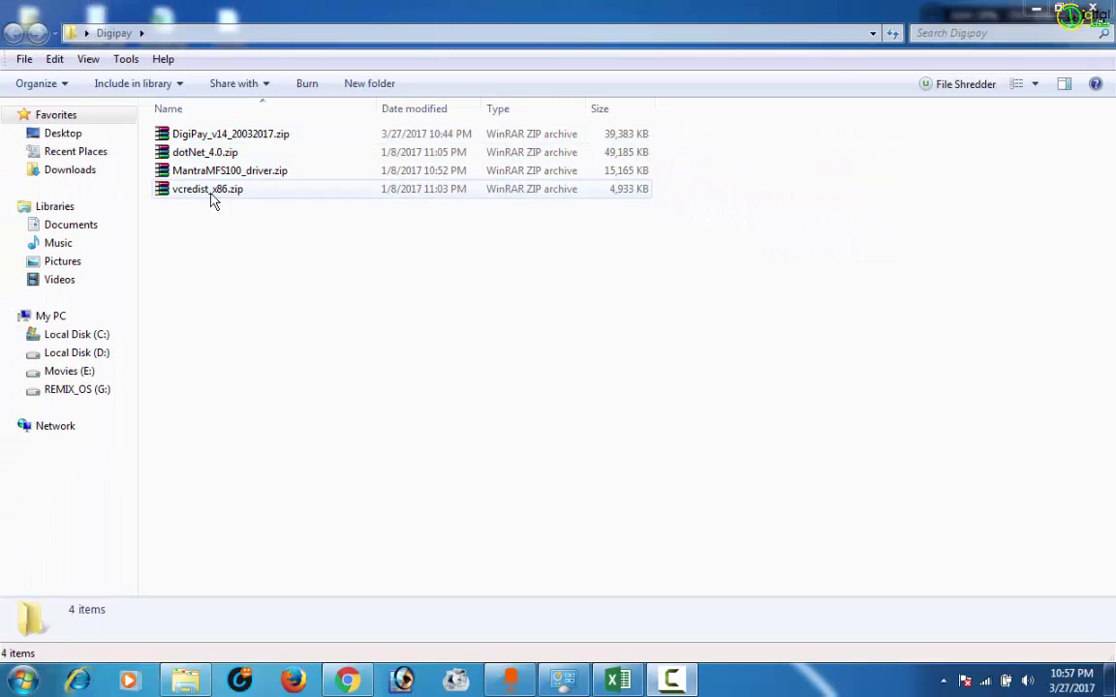
pyautogui.doubleClick(199, 158)
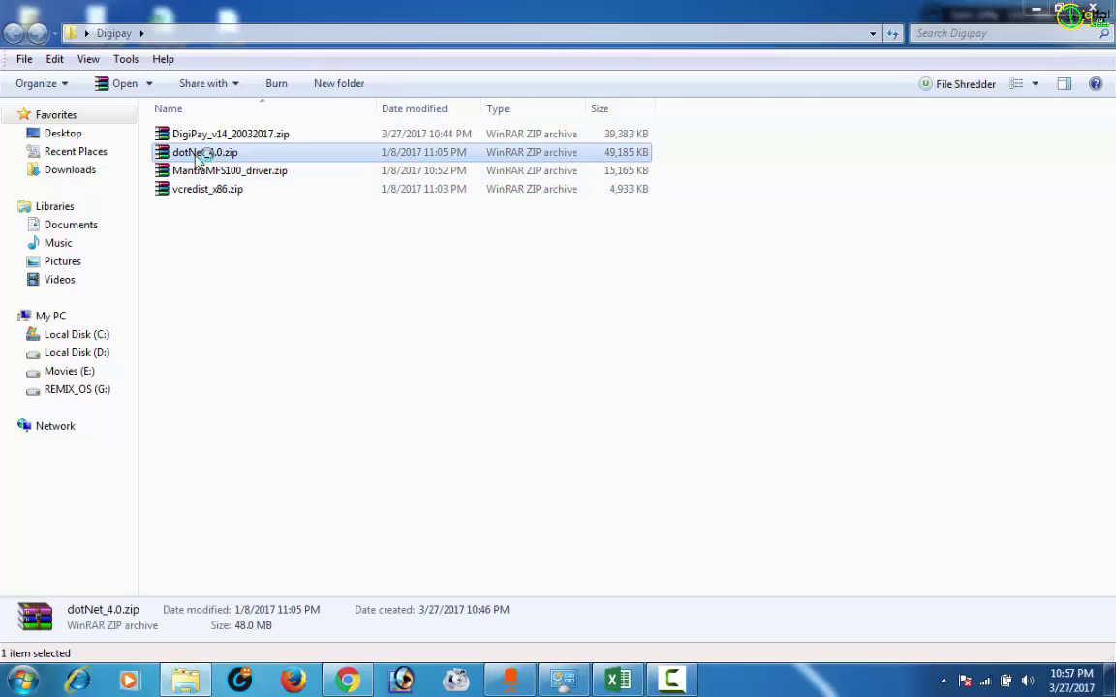
pyautogui.doubleClick(334, 380)
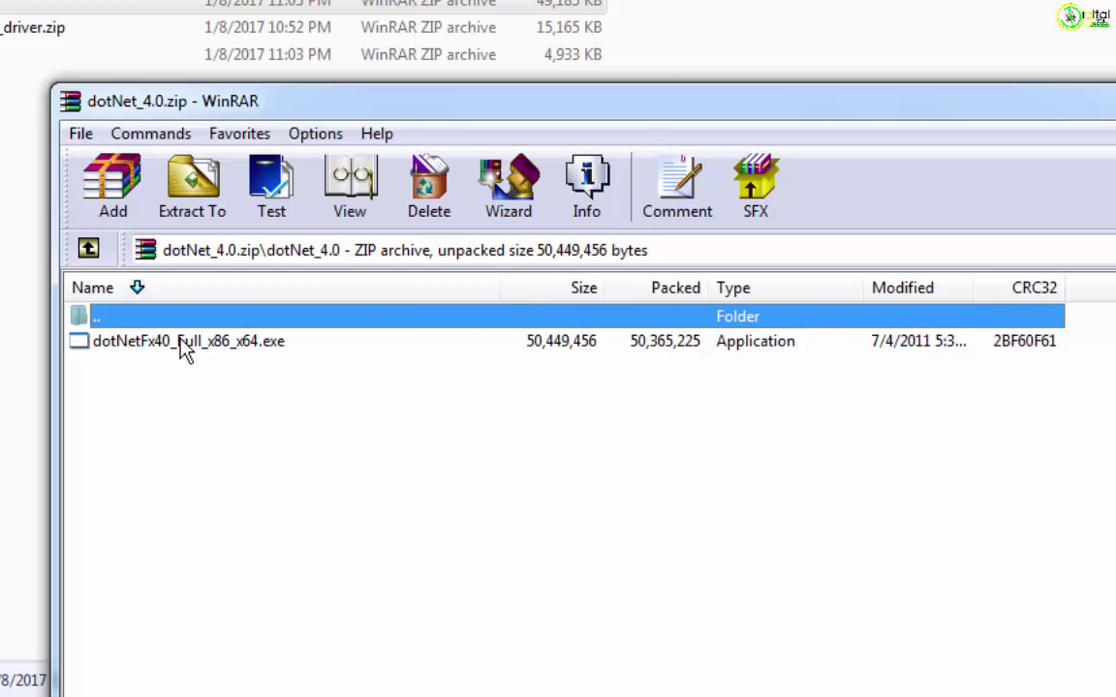
pyautogui.click(184, 345)
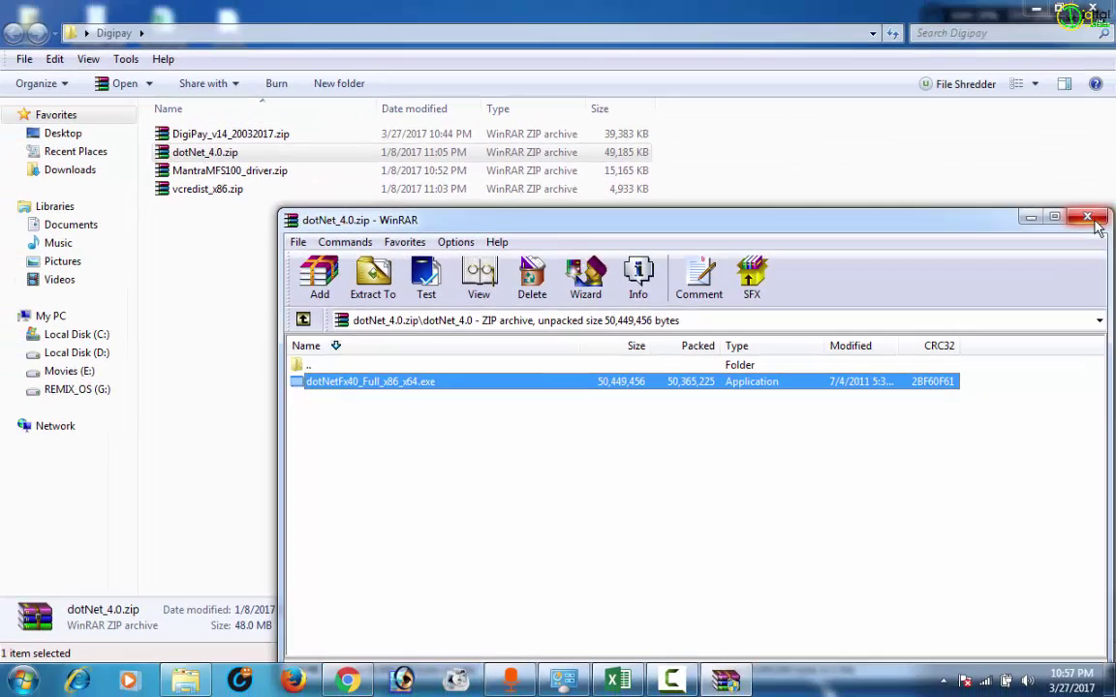
pyautogui.click(1095, 222)
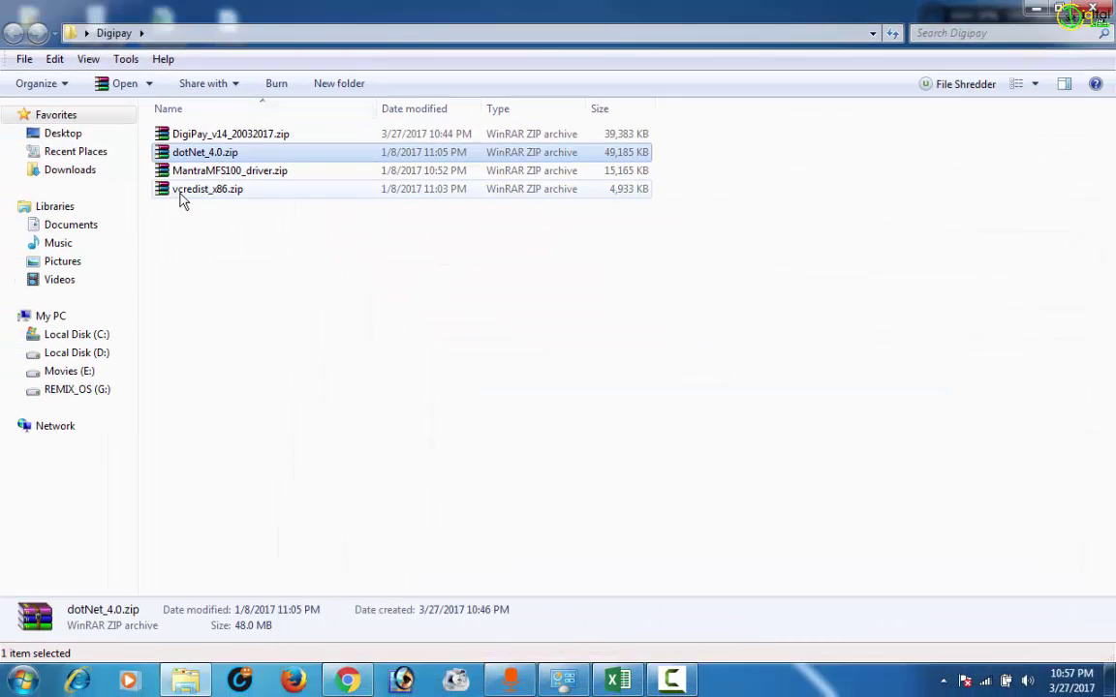
pyautogui.doubleClick(148, 175)
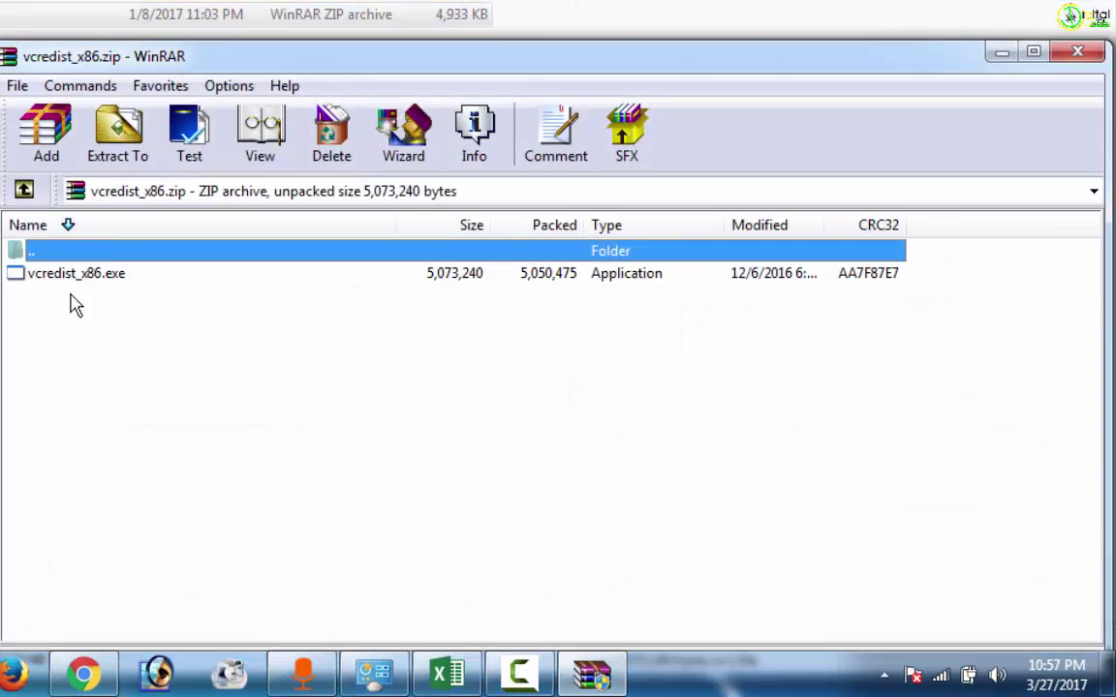
pyautogui.click(80, 275)
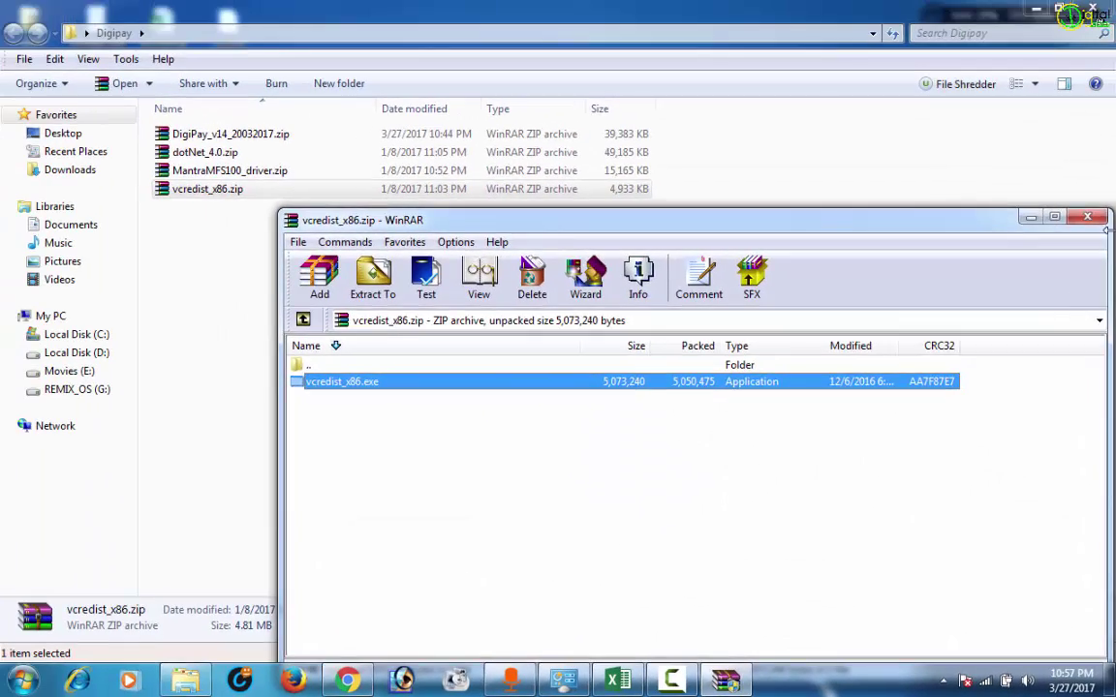
pyautogui.click(1098, 225)
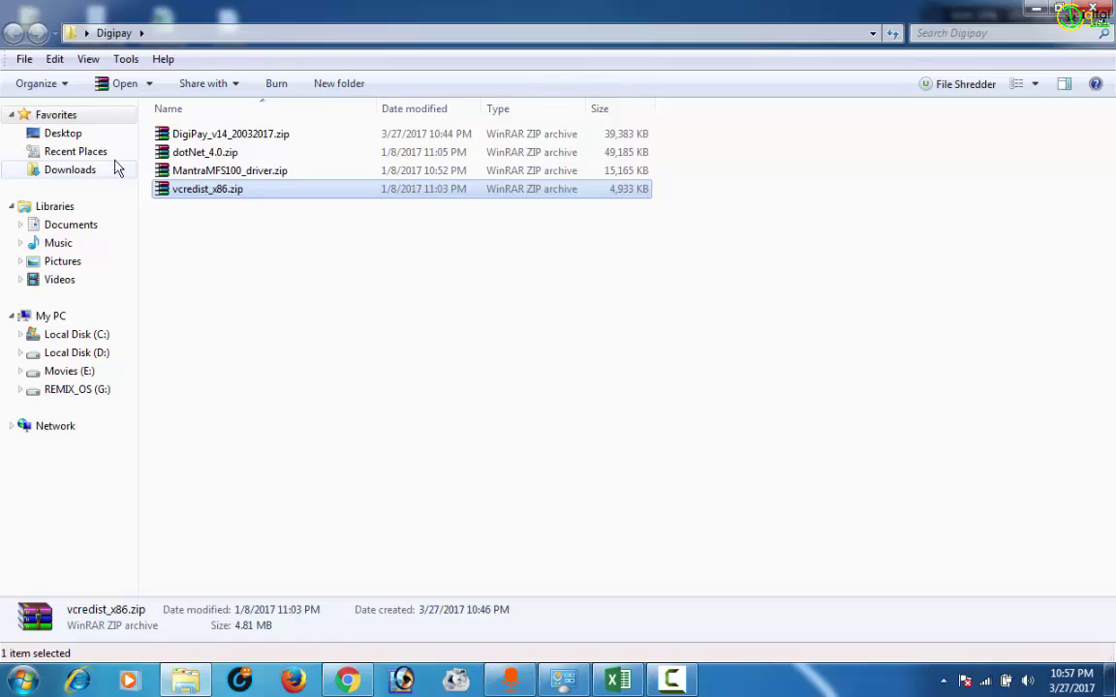
pyautogui.click(230, 172)
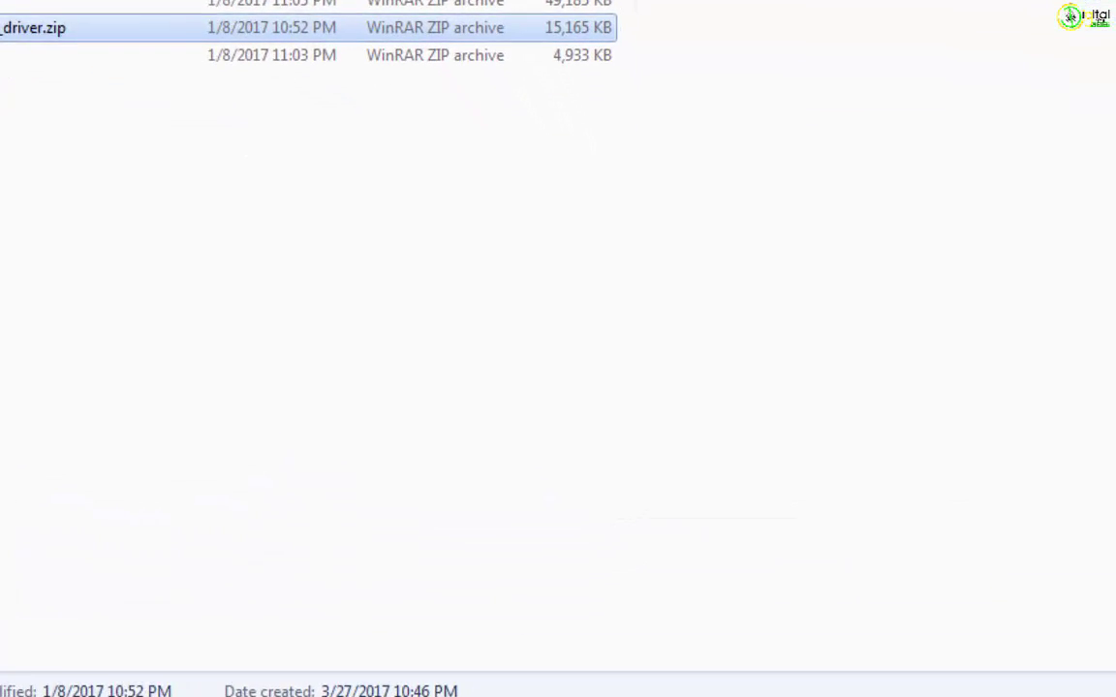
pyautogui.press('Return')
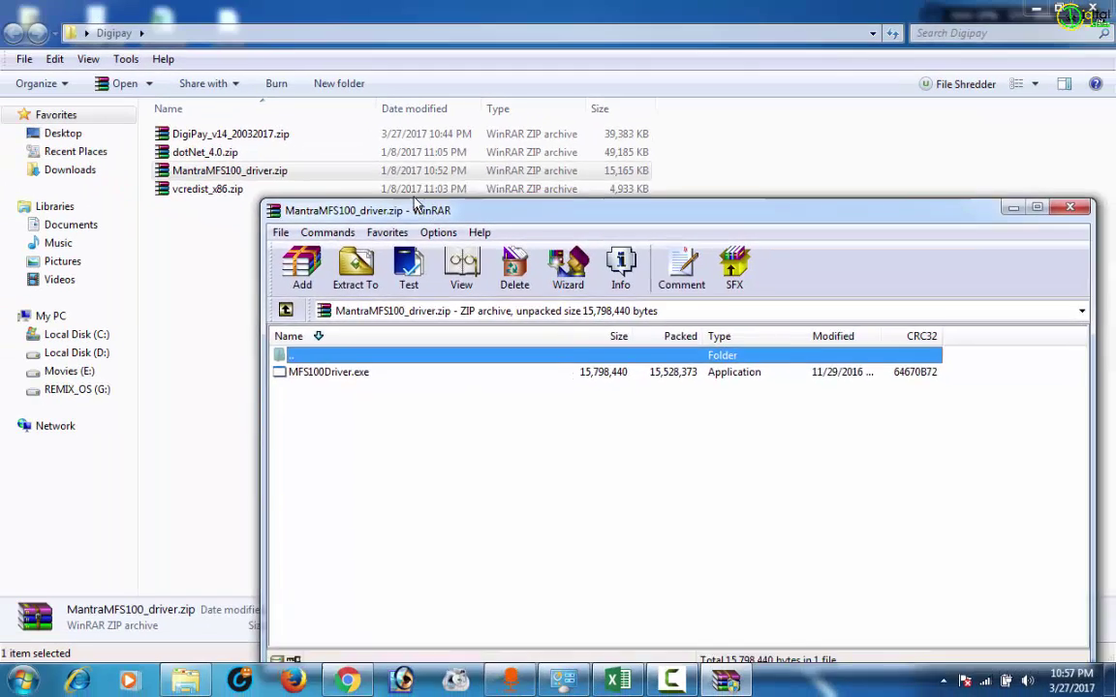
pyautogui.moveTo(378, 165); pyautogui.dragTo(302, 89)
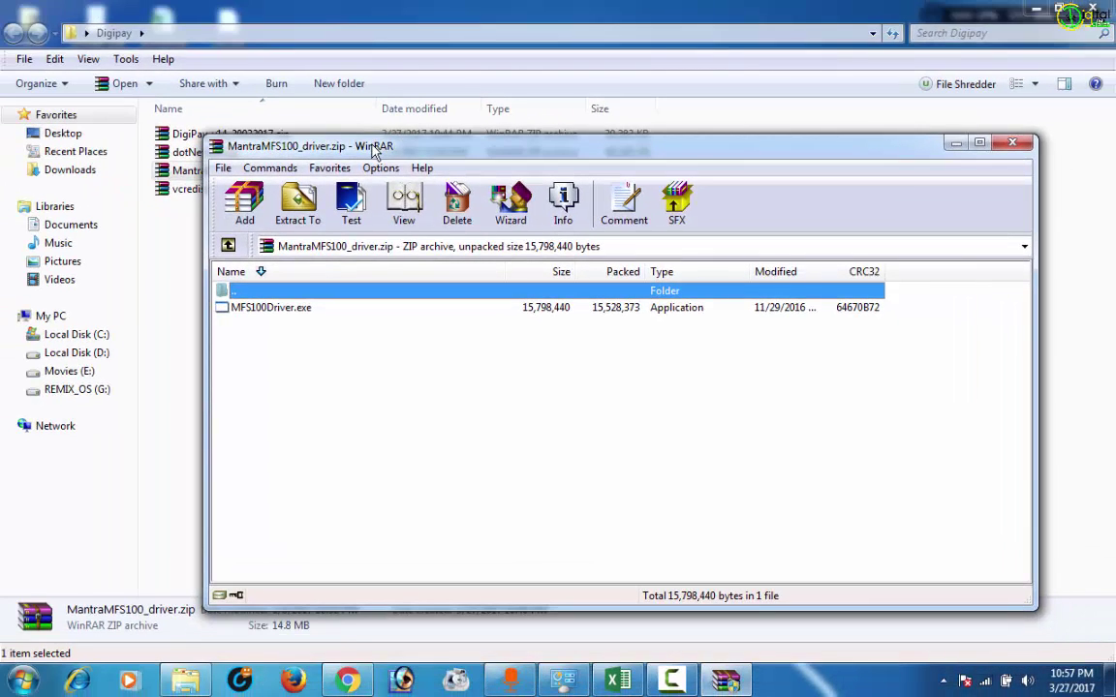
pyautogui.click(268, 308)
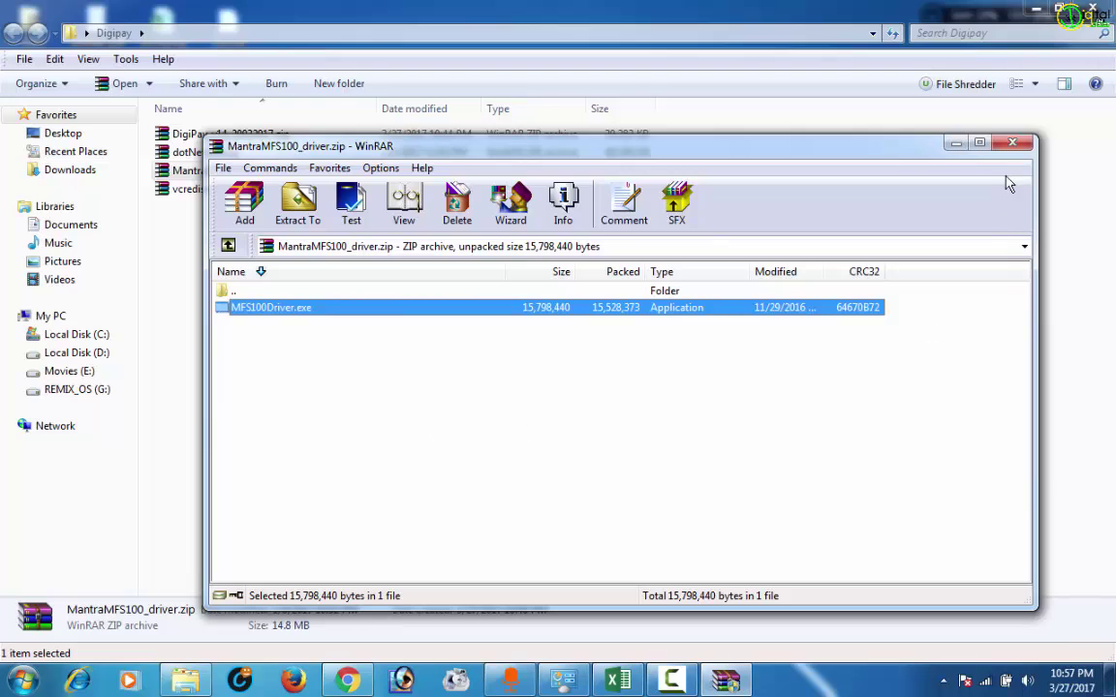
pyautogui.click(1010, 145)
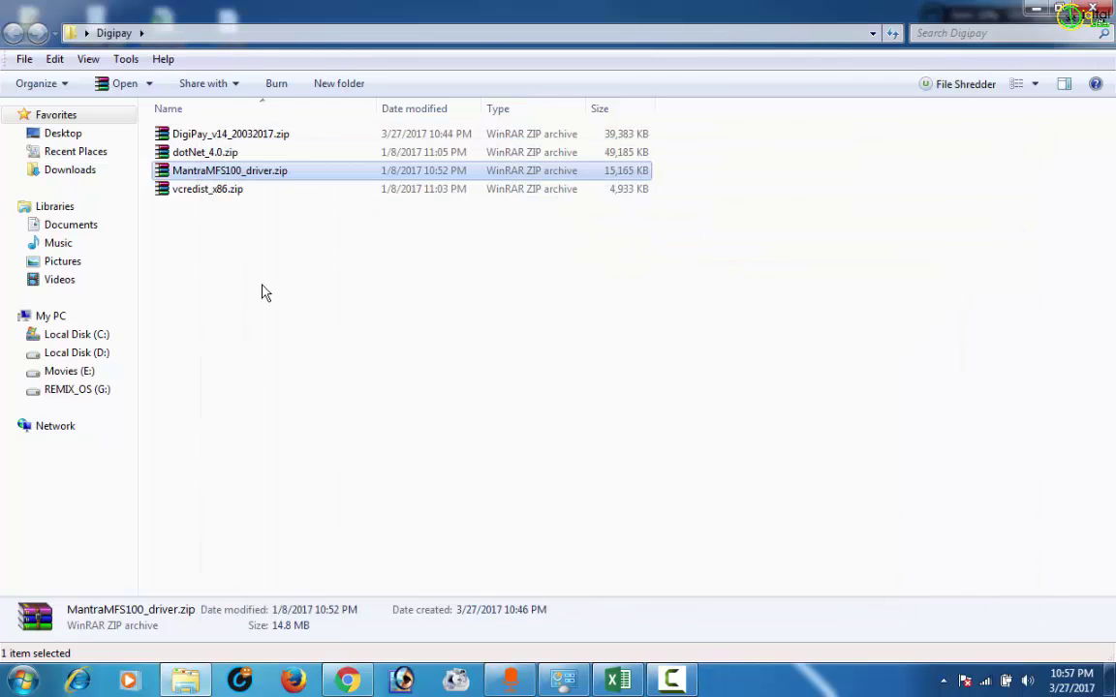
# Open DigiPay_v14_20032017.zip and launch its setup.exe.
pyautogui.doubleClick(232, 140)
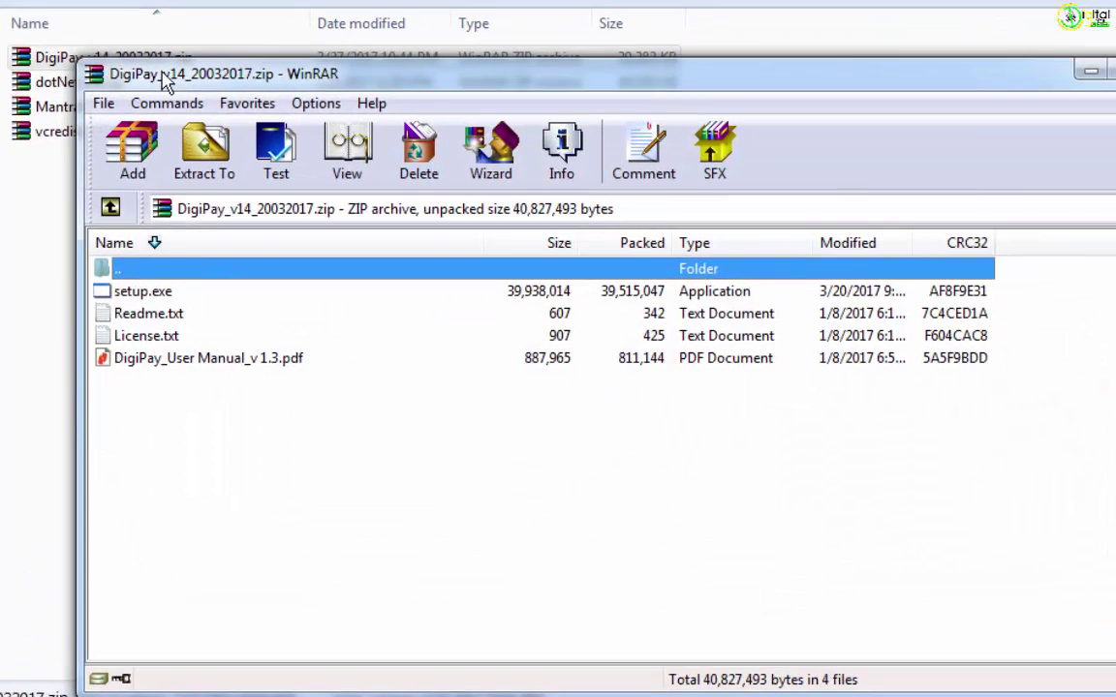
pyautogui.doubleClick(160, 295)
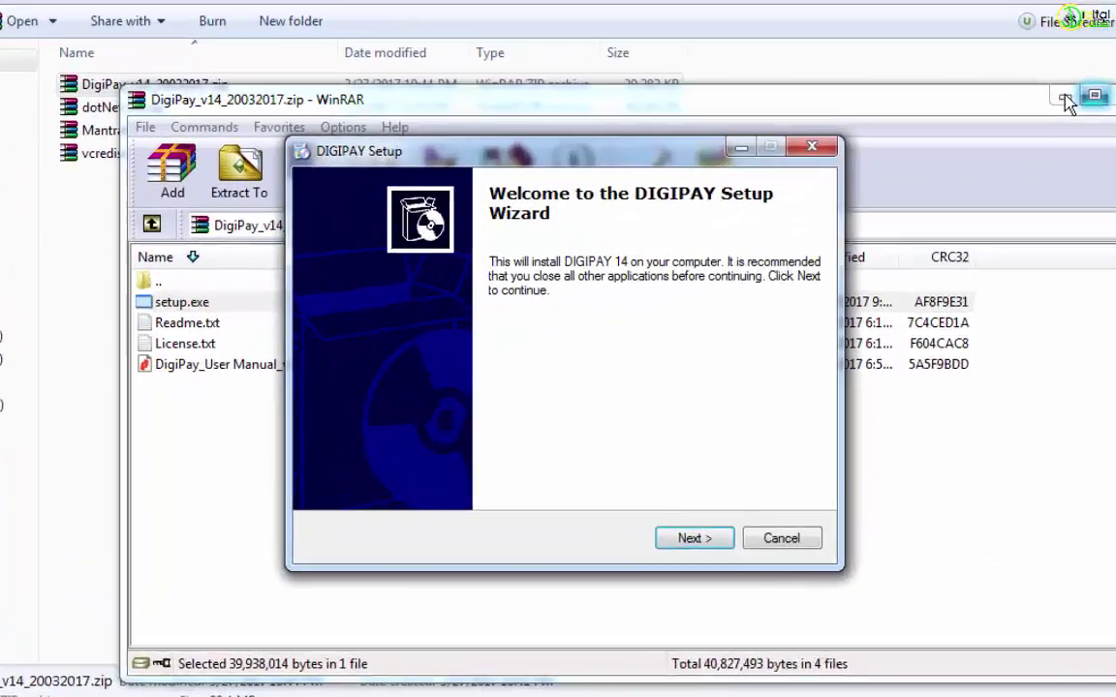
pyautogui.click(956, 144)
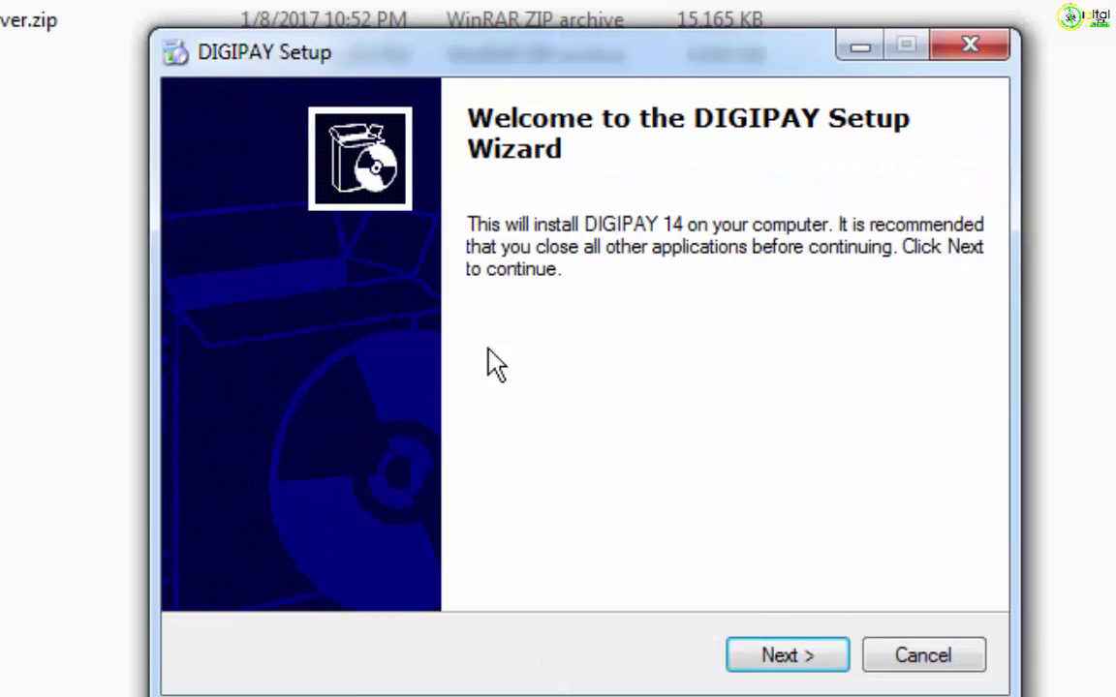
# Run the wizard with the default folder and both shortcuts kept, then finish.
pyautogui.click(796, 659)
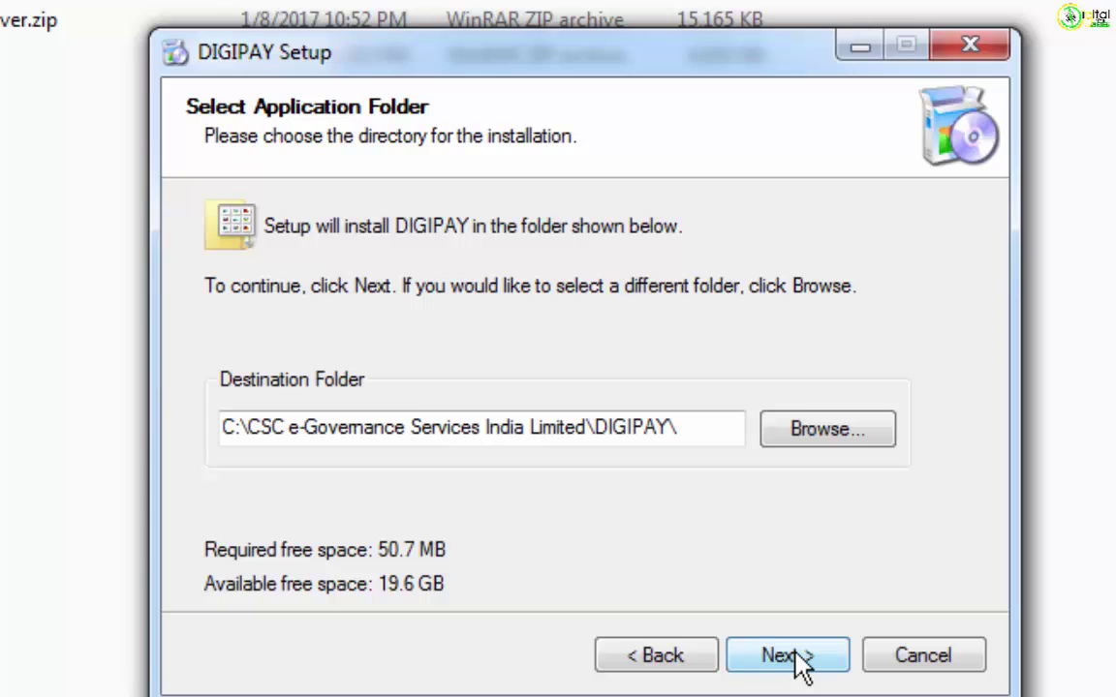
pyautogui.click(796, 658)
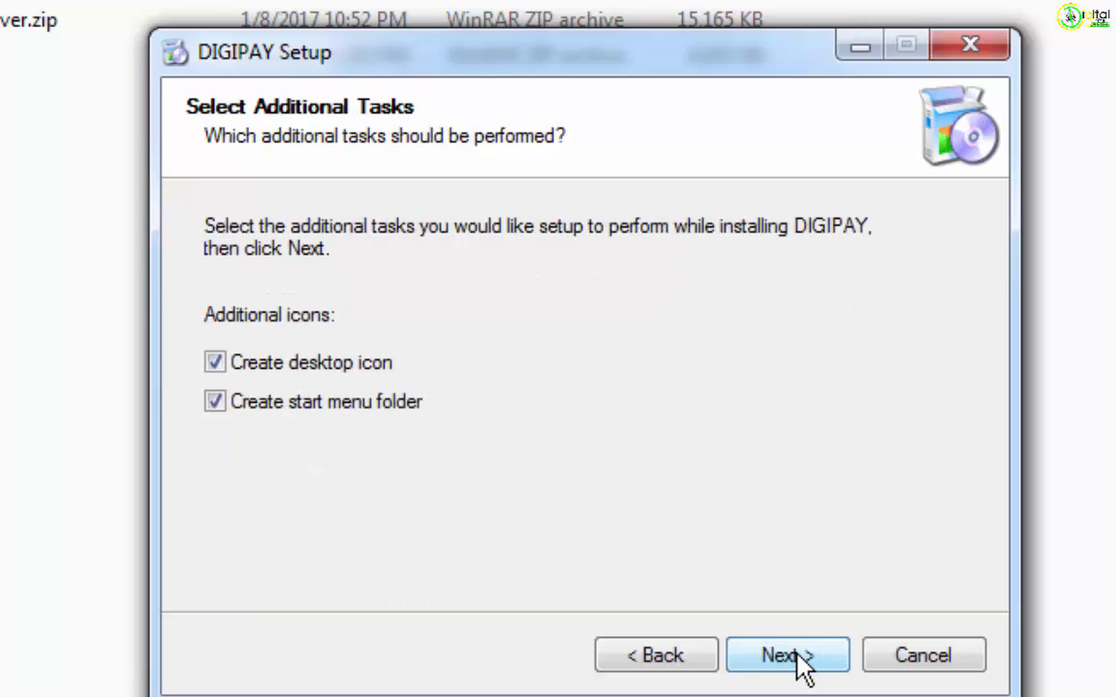
pyautogui.click(797, 658)
pyautogui.click(797, 659)
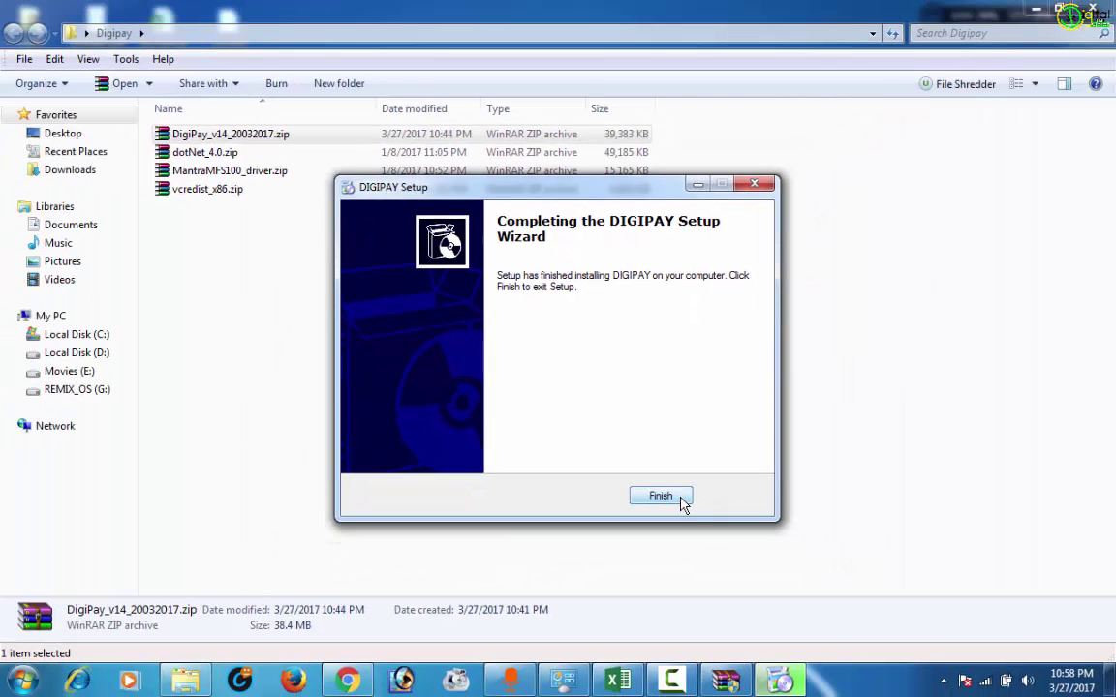
pyautogui.click(663, 497)
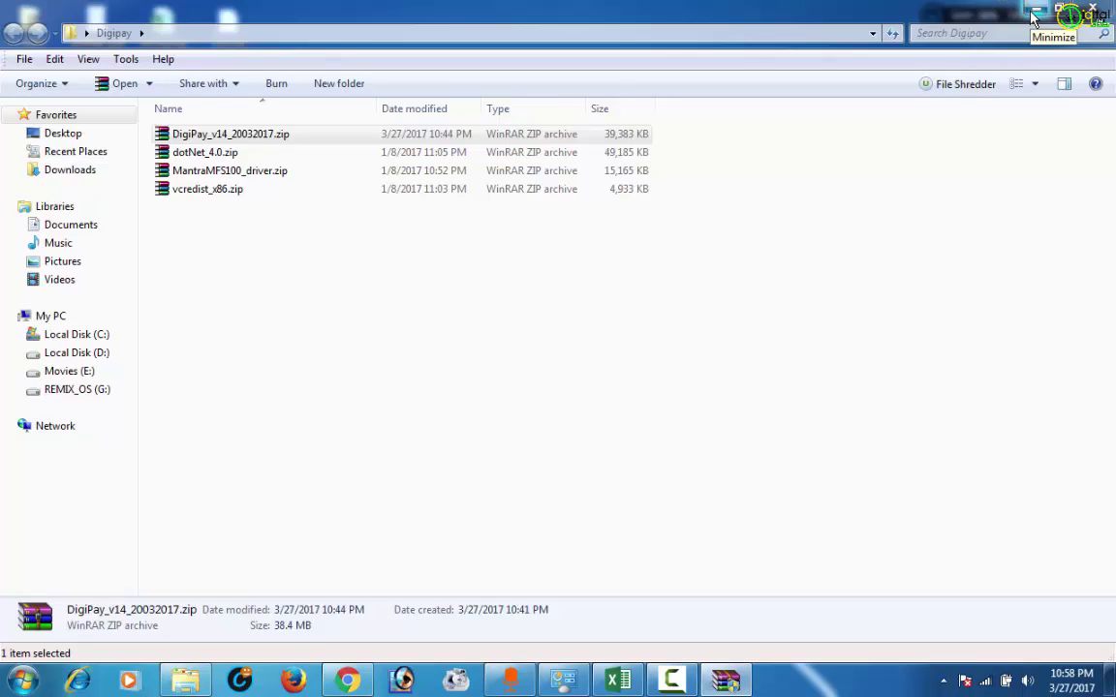
# Minimize Explorer and run the DIGIPAY desktop shortcut as administrator.
pyautogui.click(1035, 18)
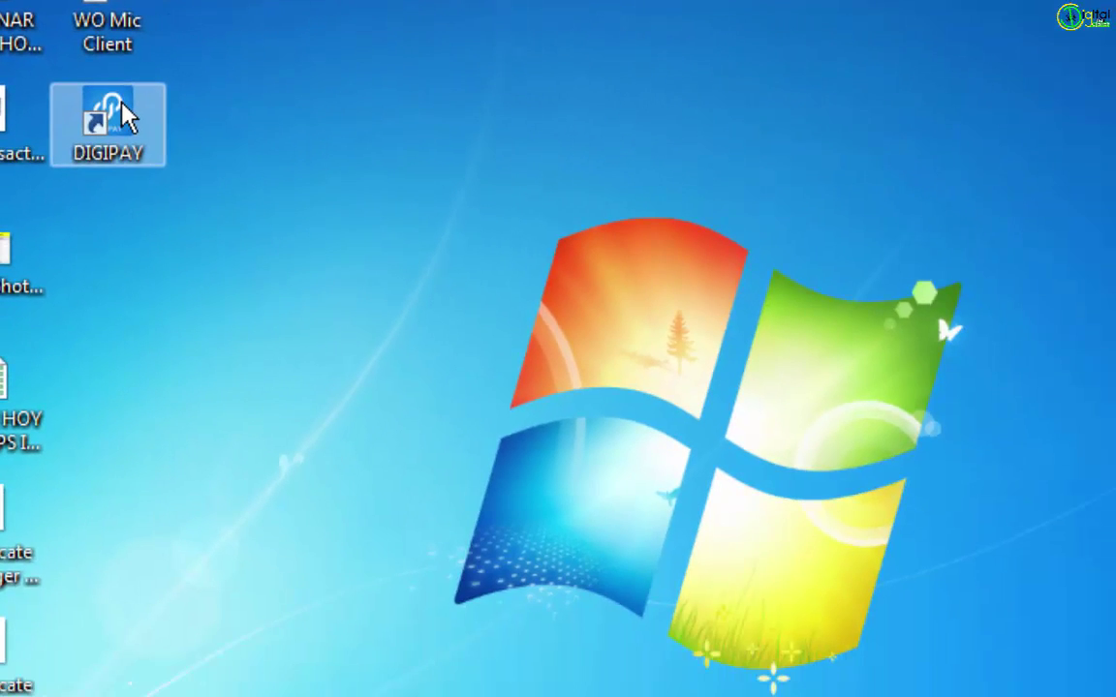
pyautogui.rightClick(122, 107)
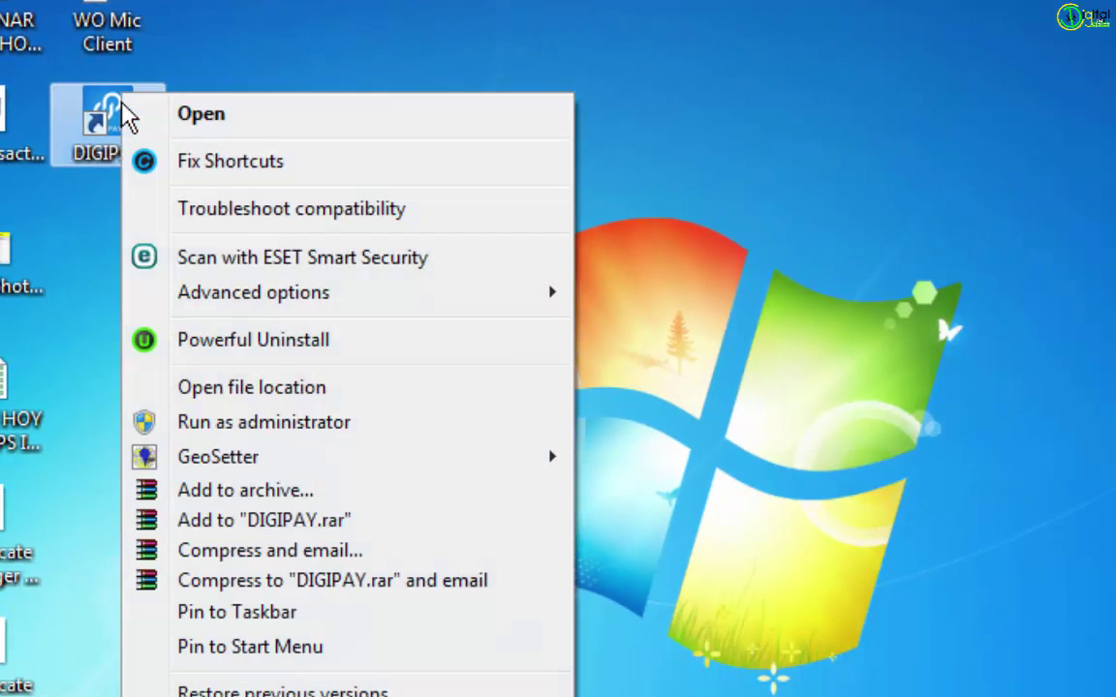
pyautogui.click(375, 426)
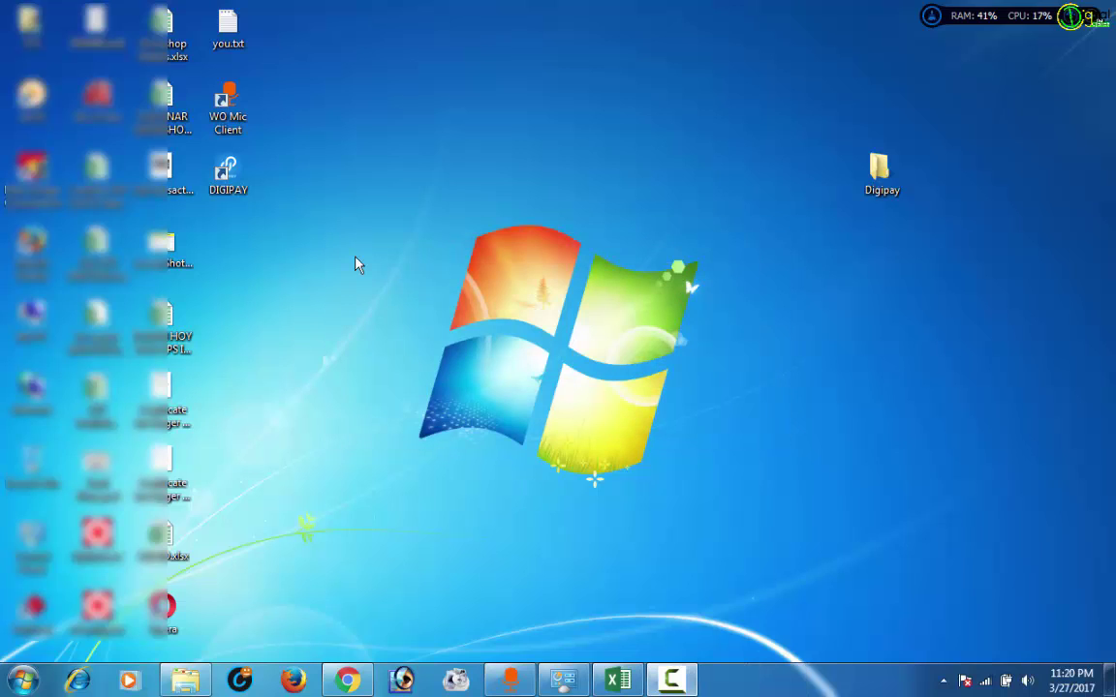
pyautogui.doubleClick(231, 184)
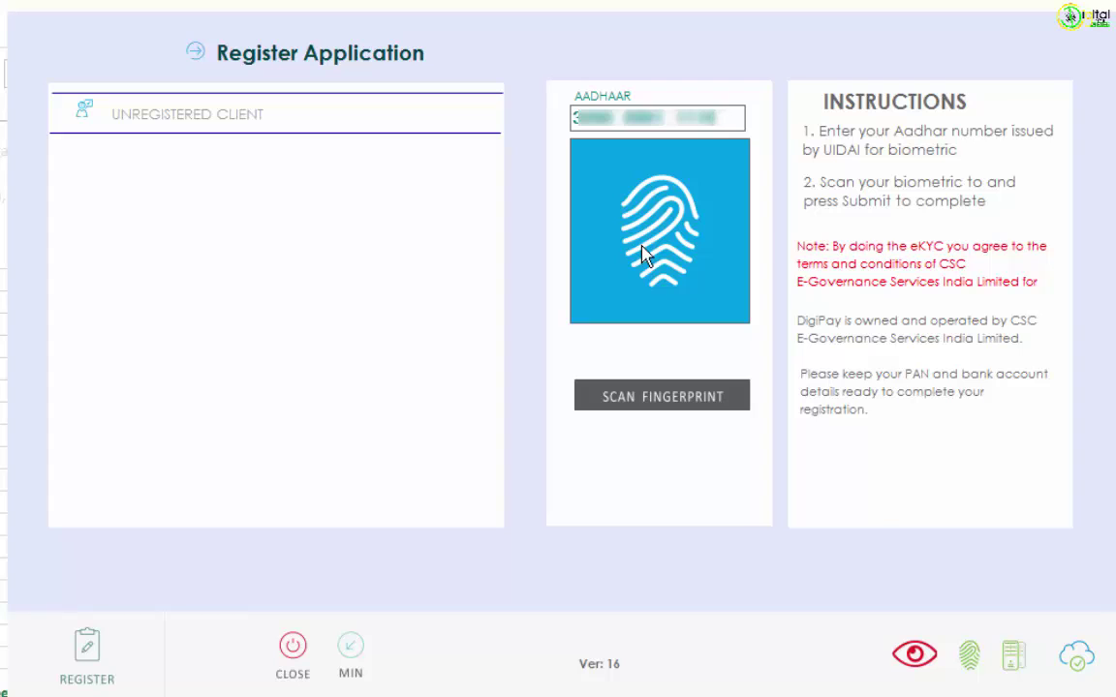
# Scan the fingerprint for Aadhaar authentication and close the success message.
pyautogui.click(681, 396)
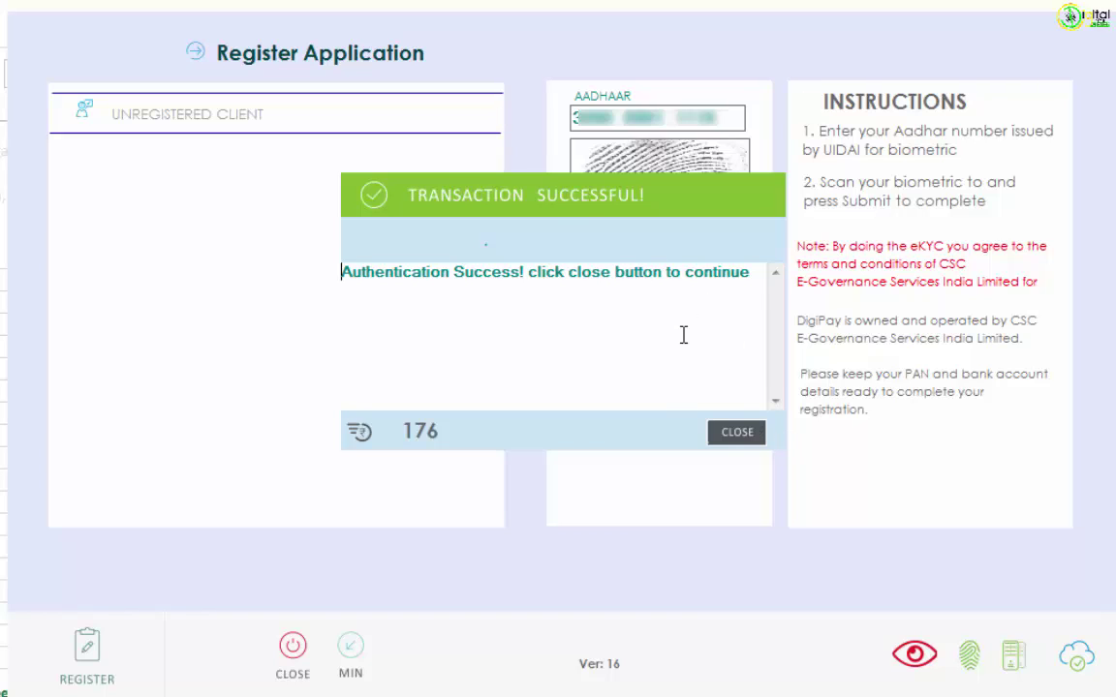
pyautogui.click(729, 436)
# Enter business name 'Indital computer center services pvt ltd', the PAN and the area location.
pyautogui.click(738, 436)
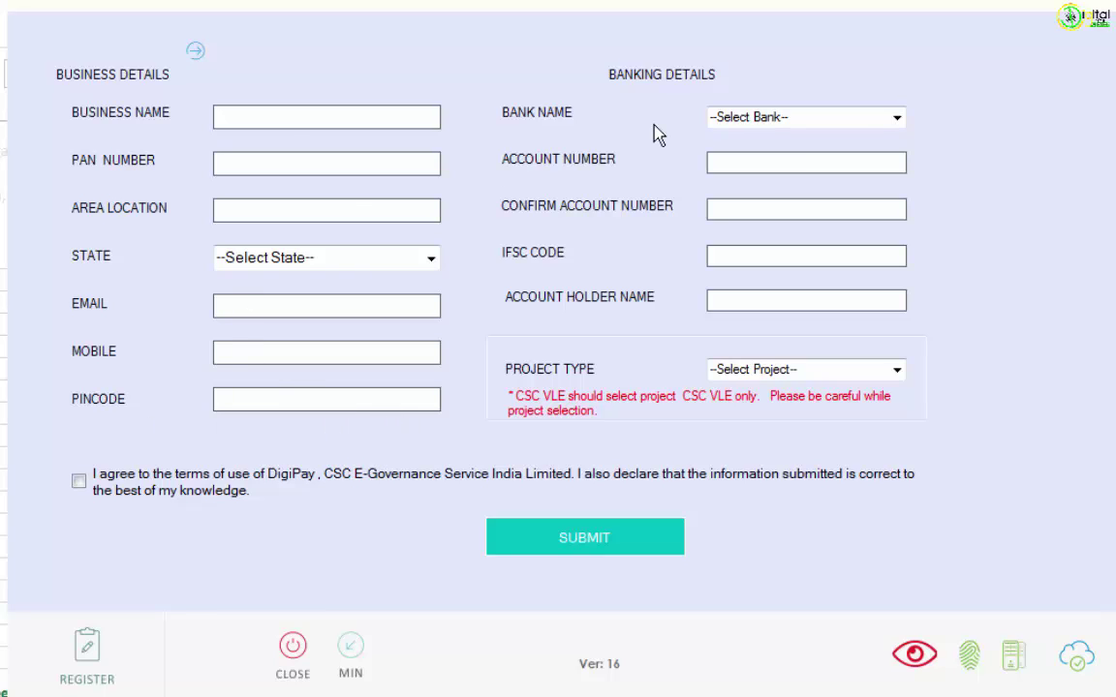
pyautogui.click(348, 110)
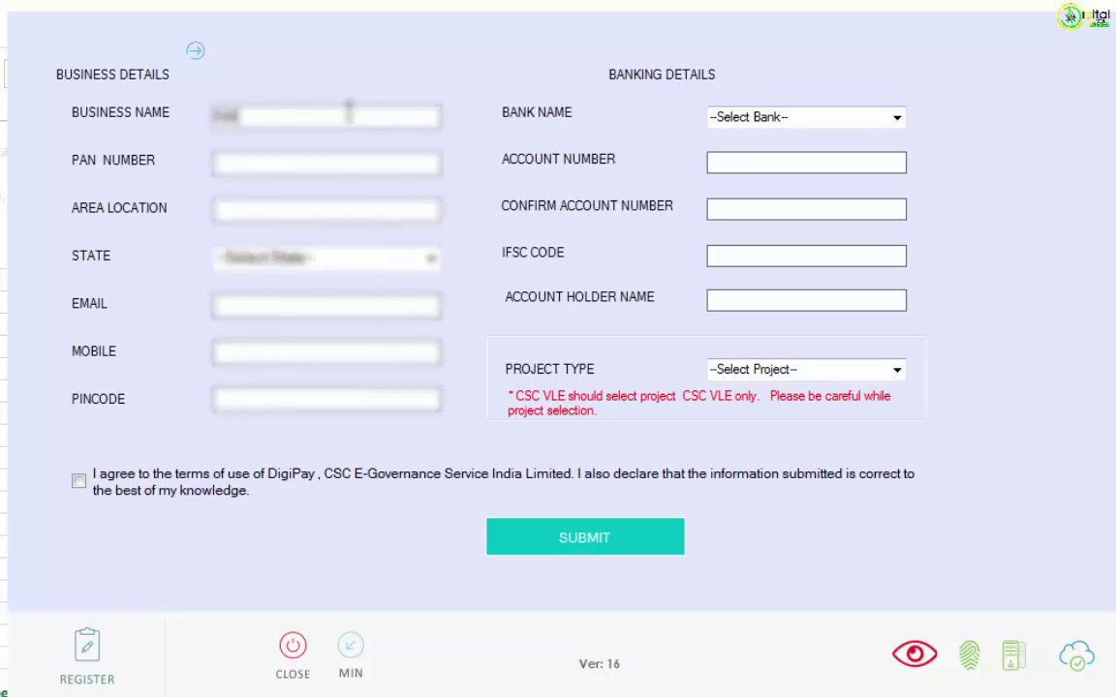
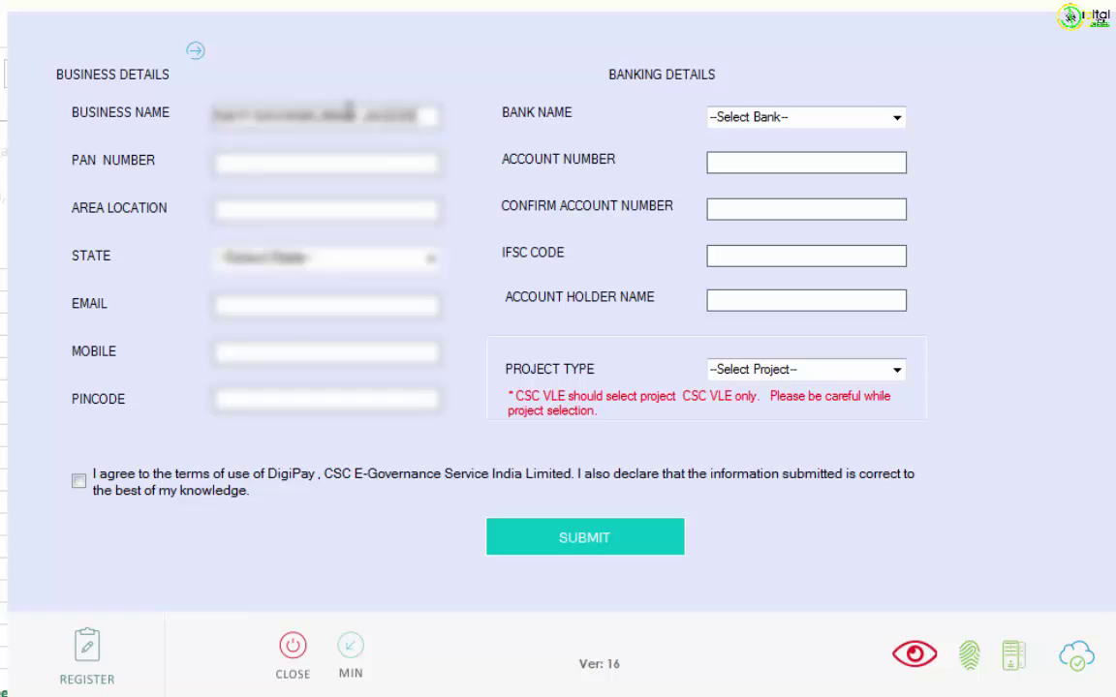
pyautogui.press('Tab')
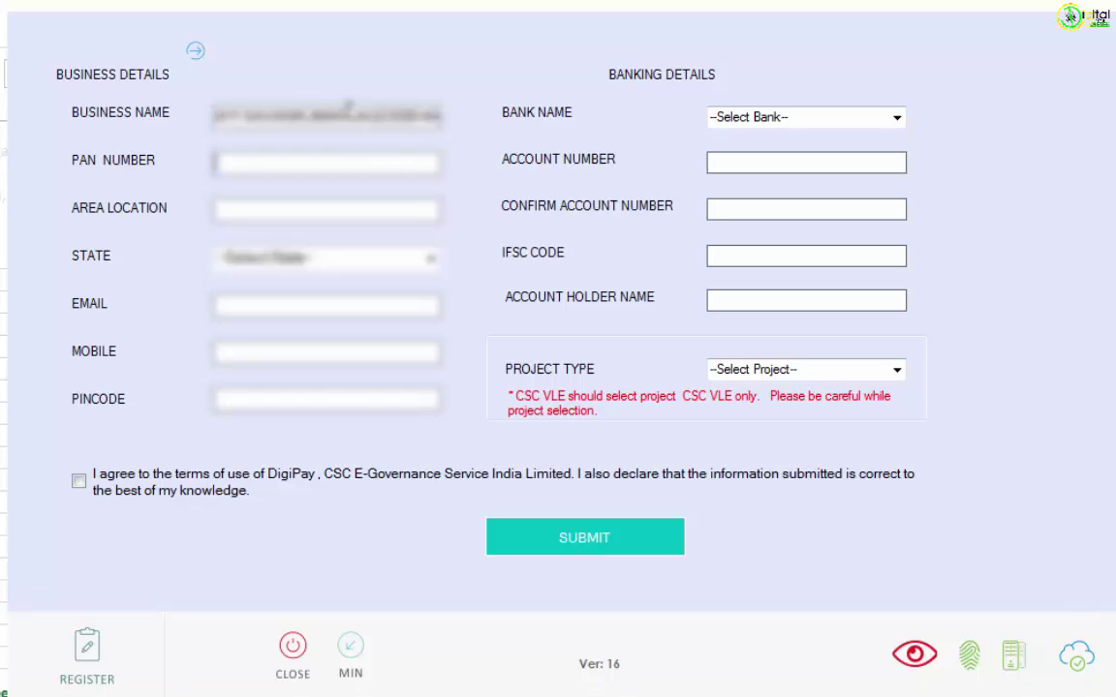
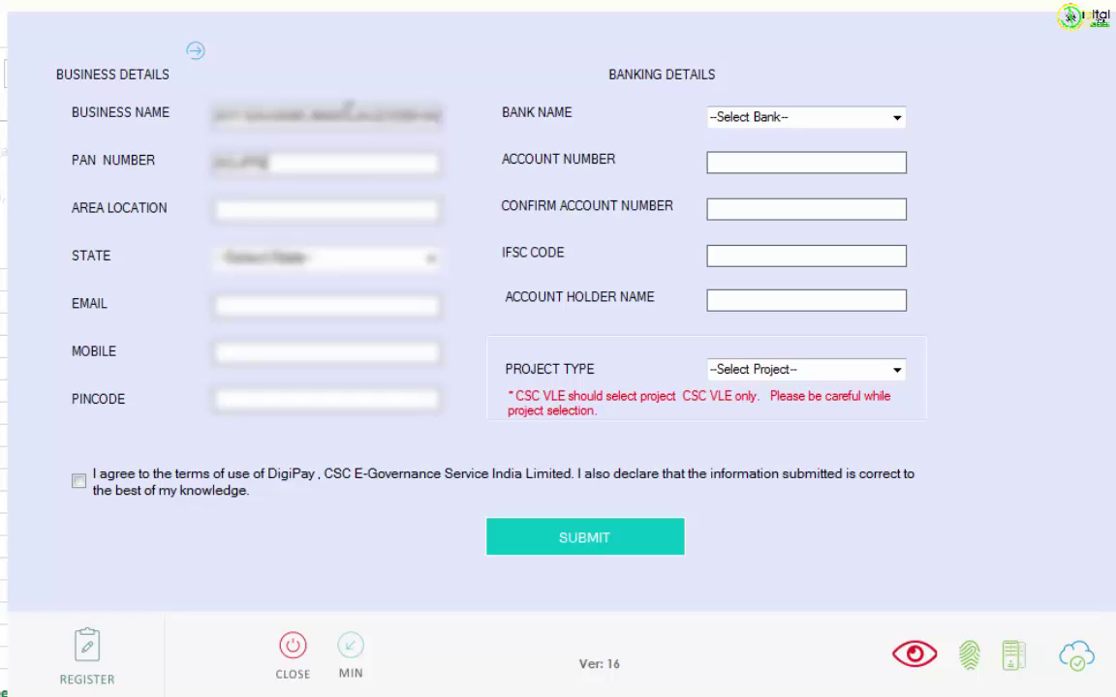
pyautogui.press('Tab')
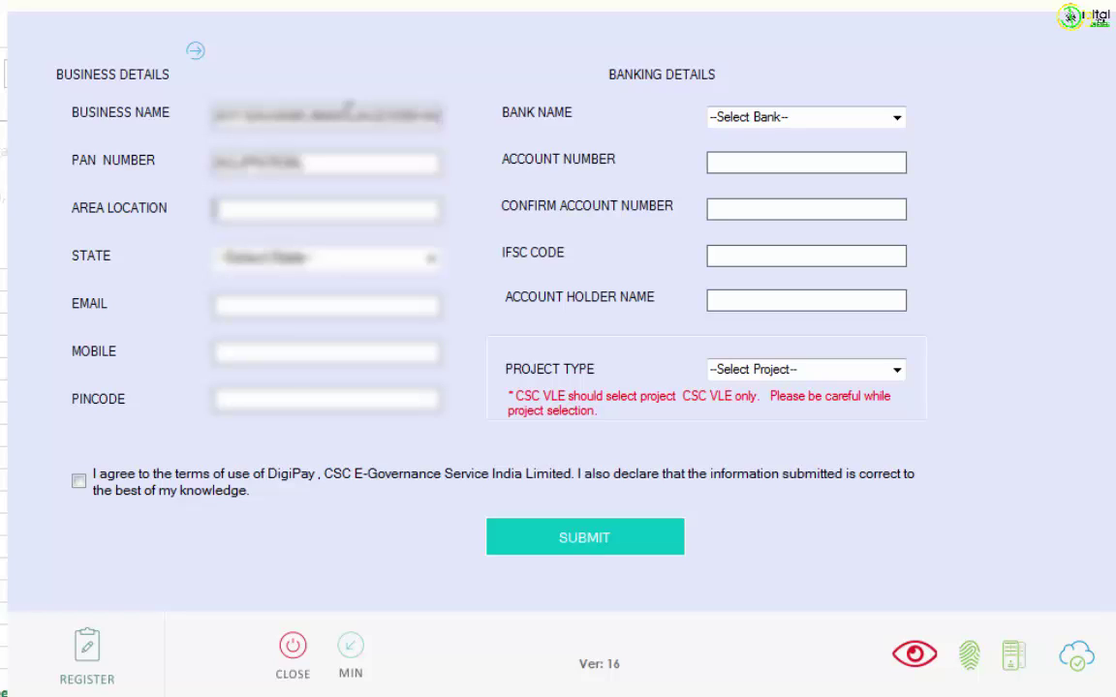
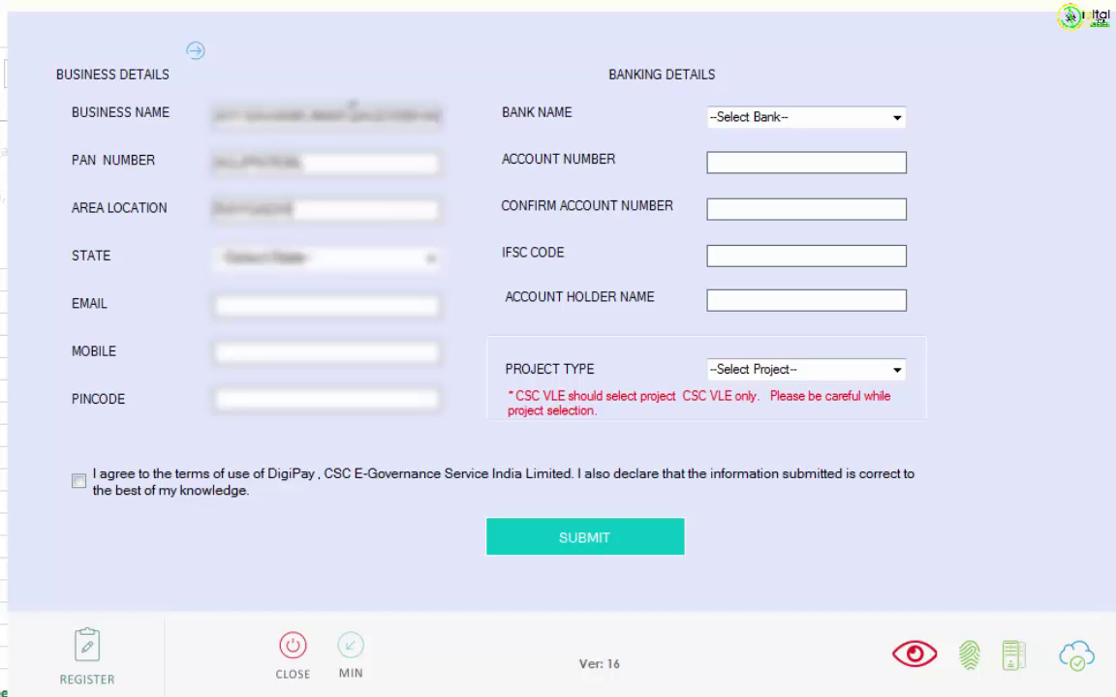
# Choose Gujarat as the state and enter the email, mobile number and pincode.
pyautogui.press('Tab')
pyautogui.write('Gu')
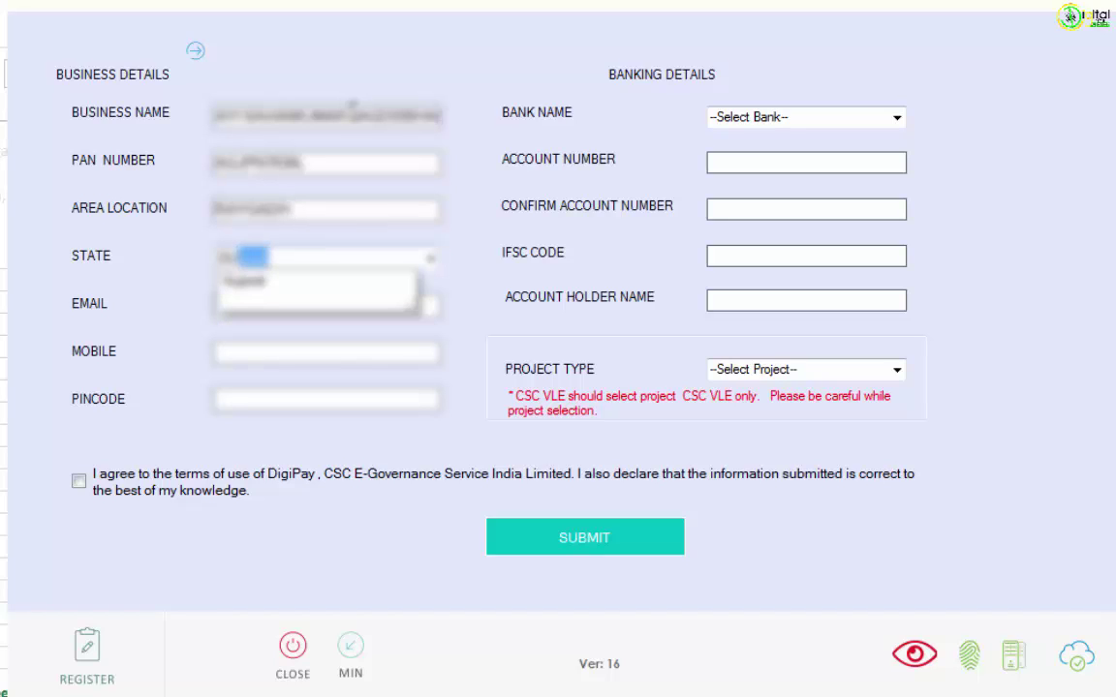
pyautogui.press('Tab')
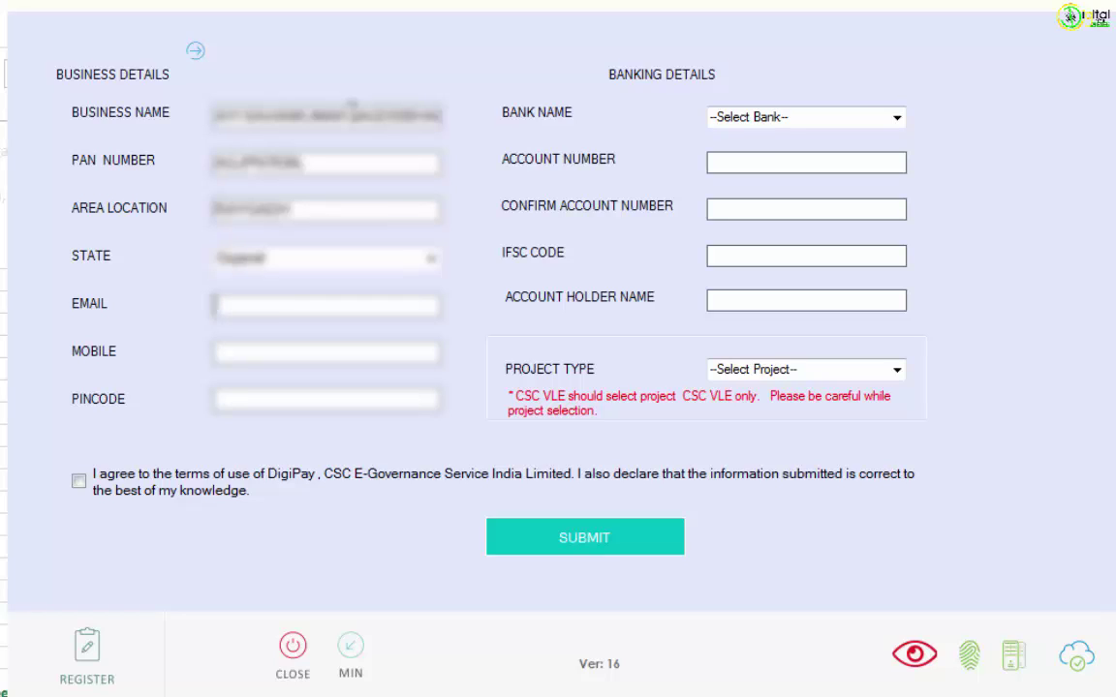
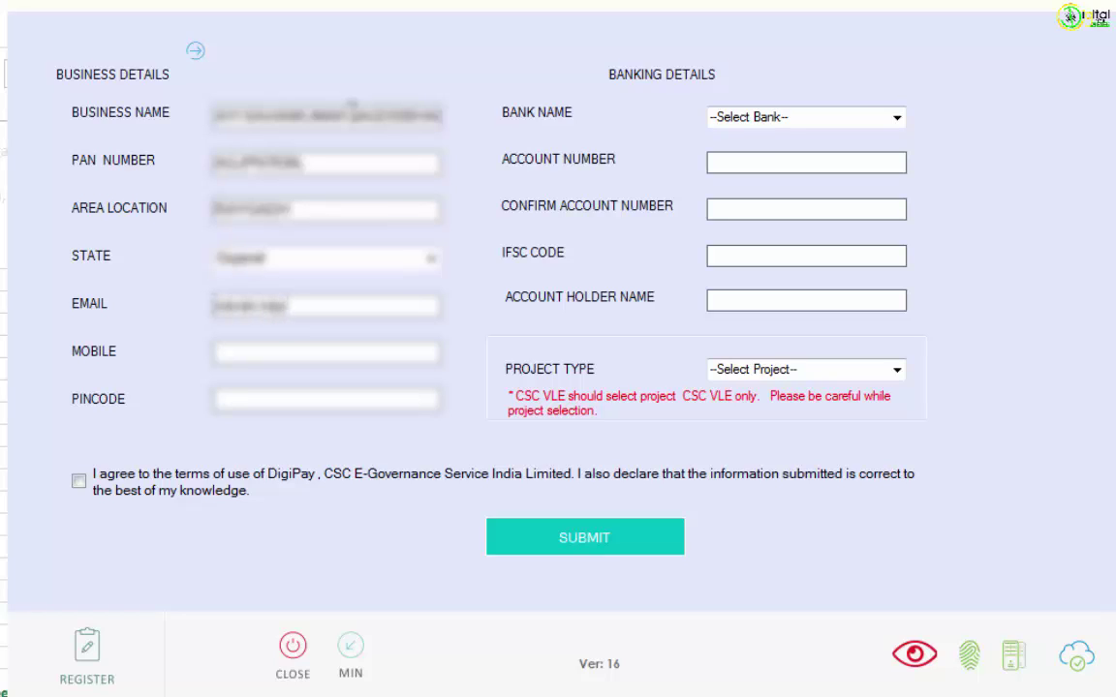
pyautogui.press('Tab')
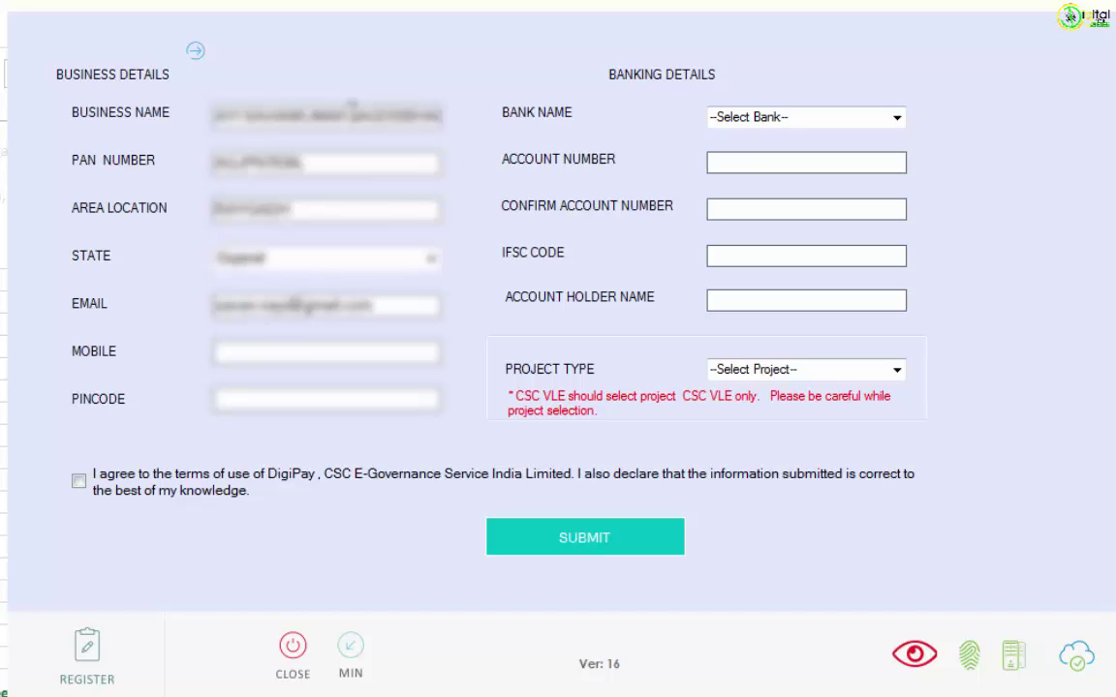
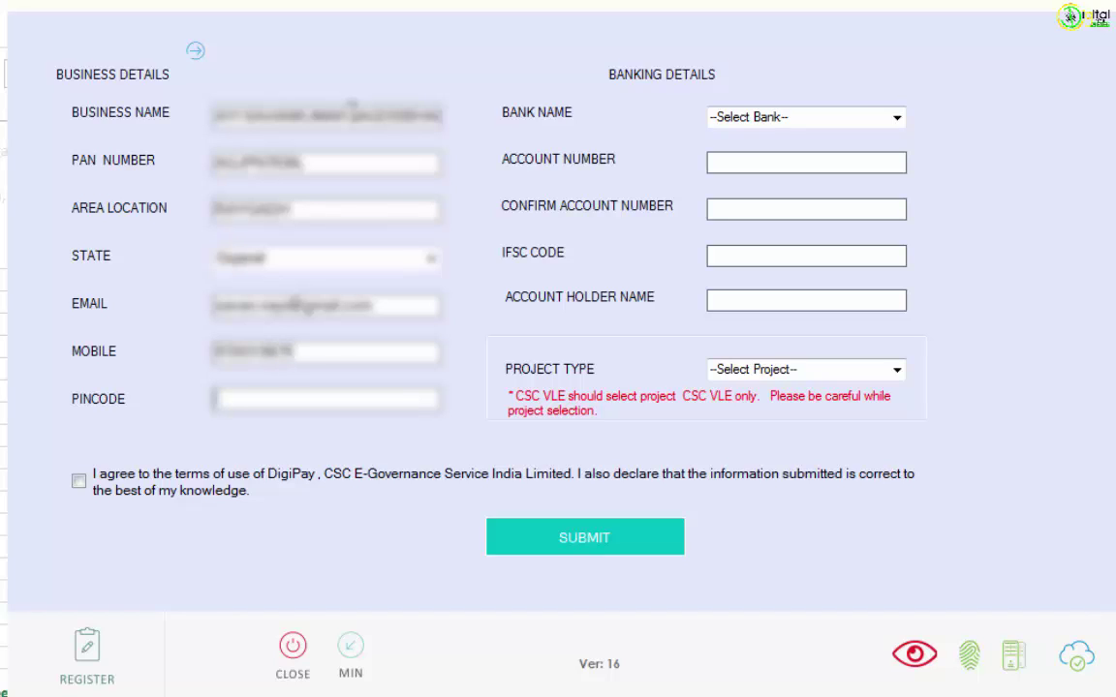
pyautogui.press('Tab')
pyautogui.write('382076')
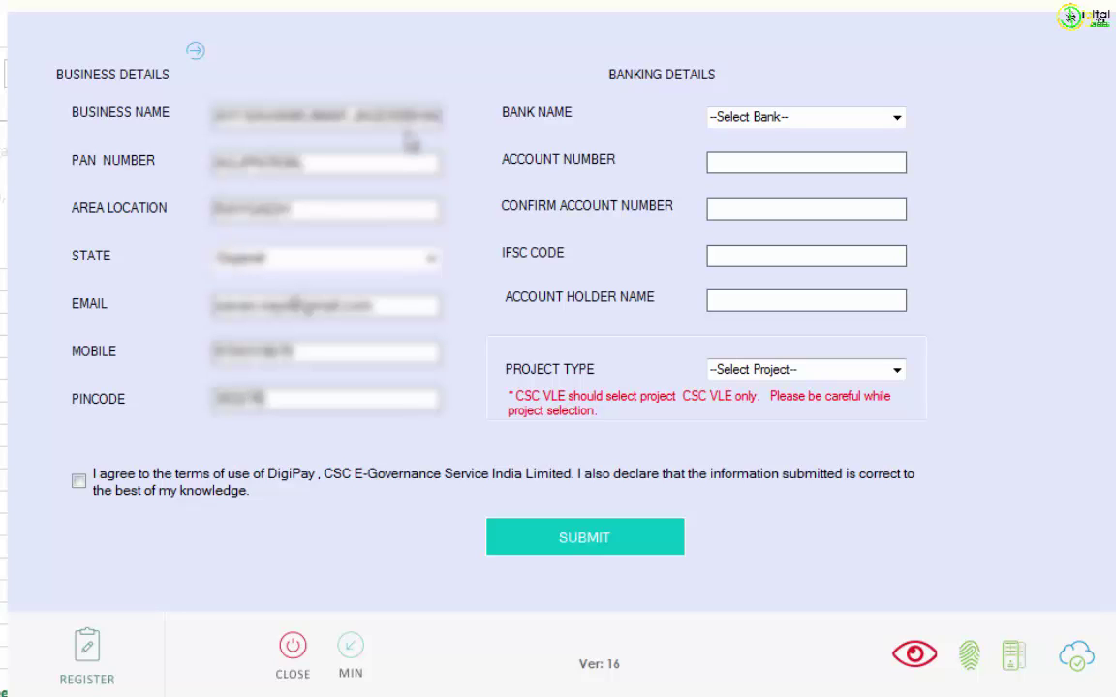
# Select ICICI Bank and paste the account number into both account number fields.
pyautogui.click(897, 118)
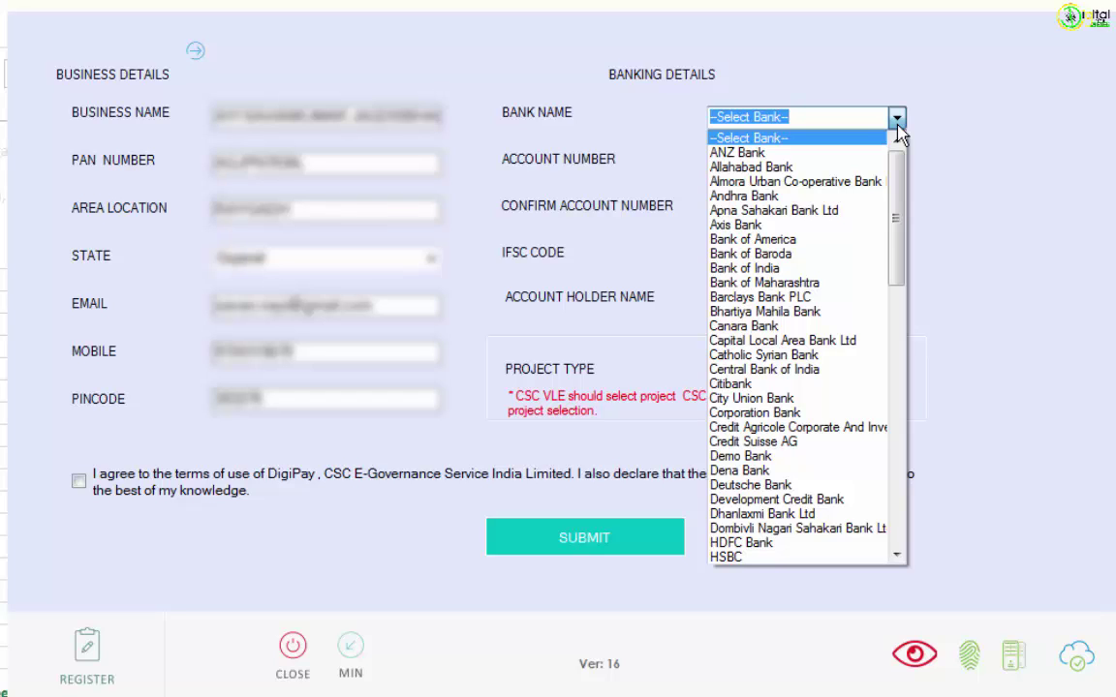
pyautogui.write('icICI Bank')
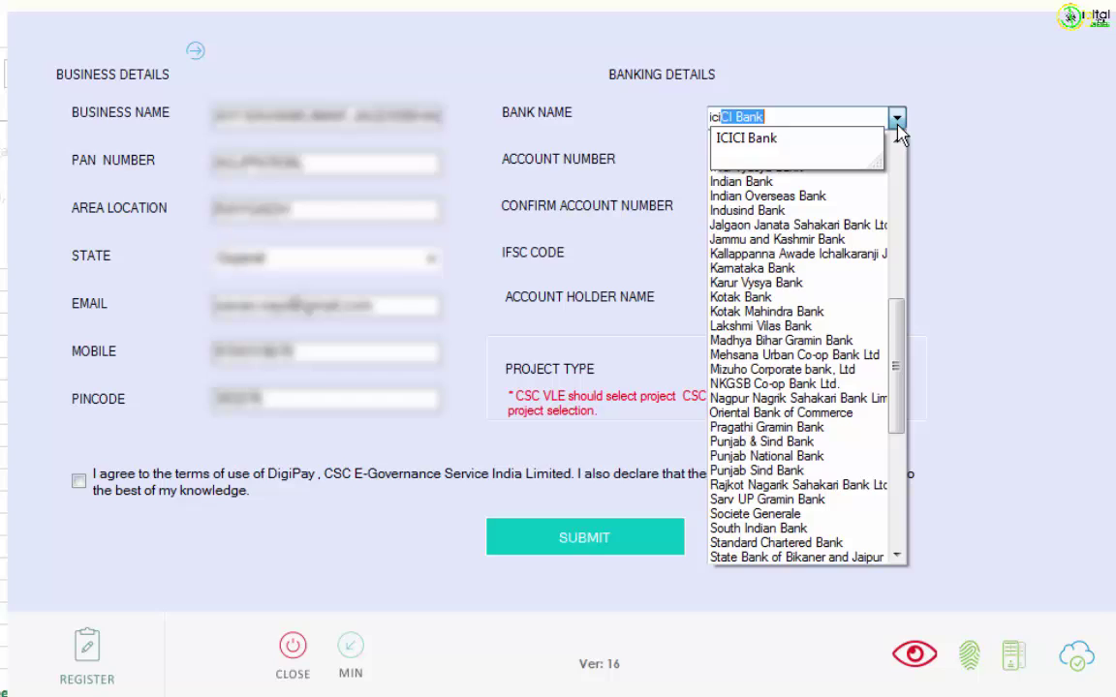
pyautogui.press('Tab')
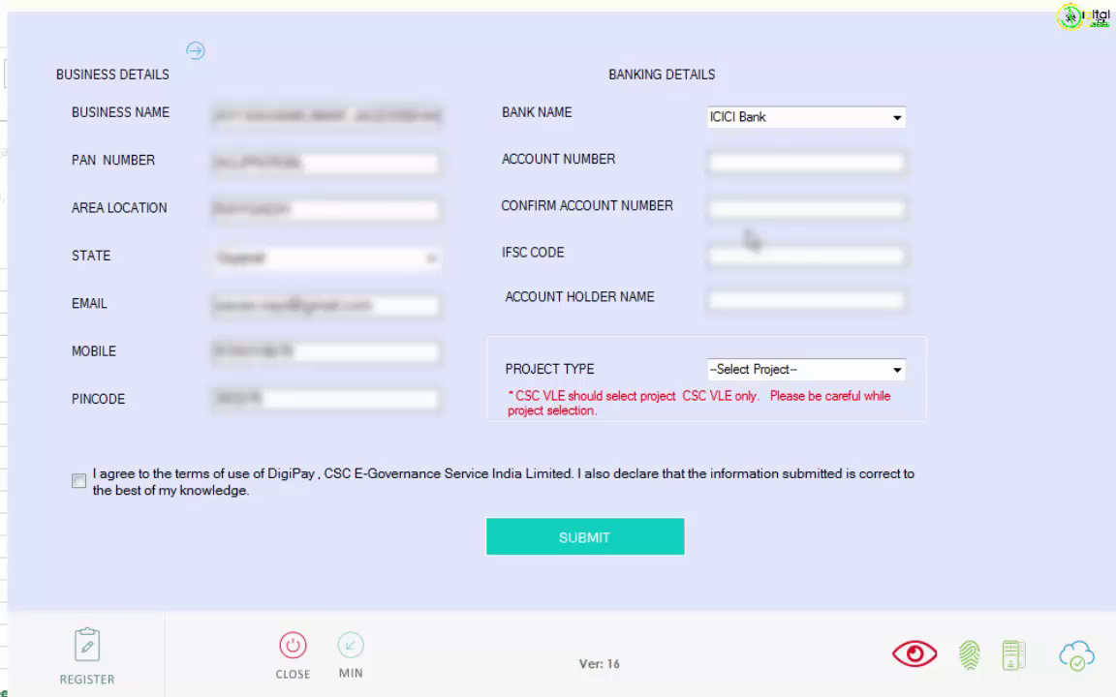
pyautogui.hotkey('ctrl', 'v')
pyautogui.click(725, 208)
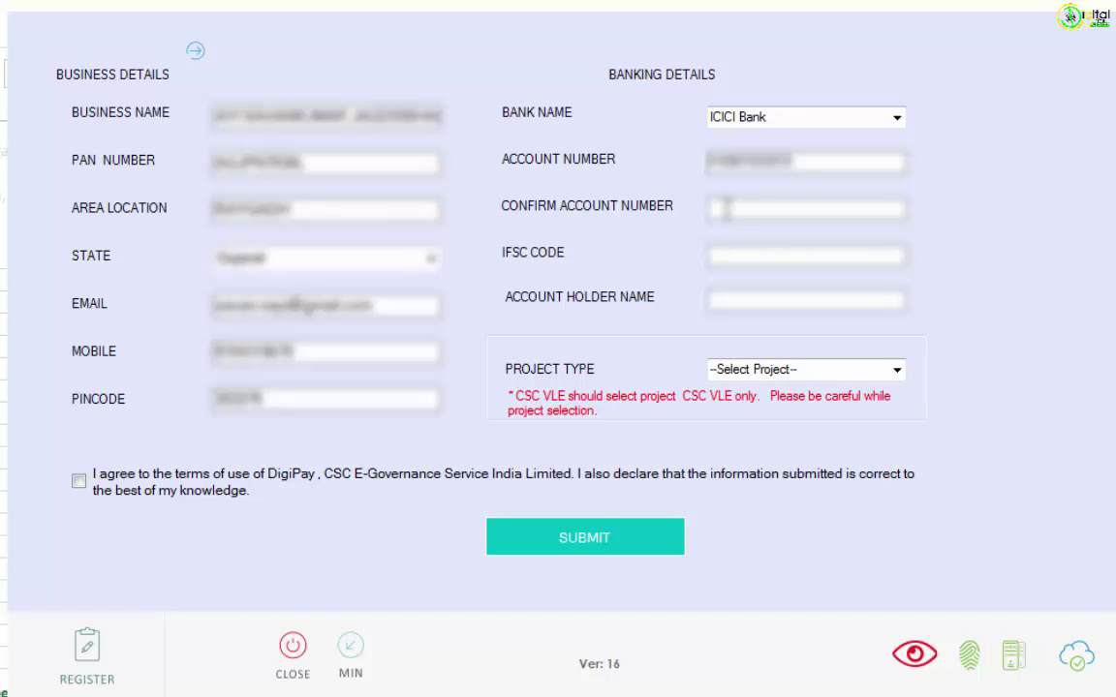
pyautogui.hotkey('ctrl', 'v')
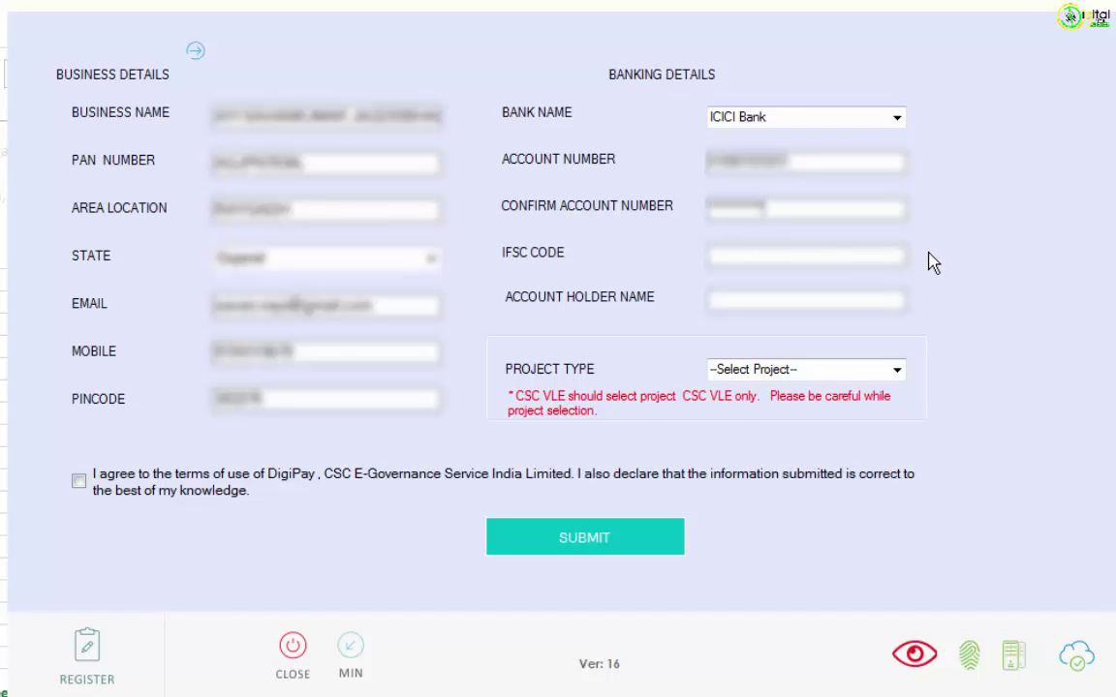
# Paste the IFSC code and enter the account holder's name in capitals.
pyautogui.click(814, 259)
pyautogui.write('ICIC0000189')
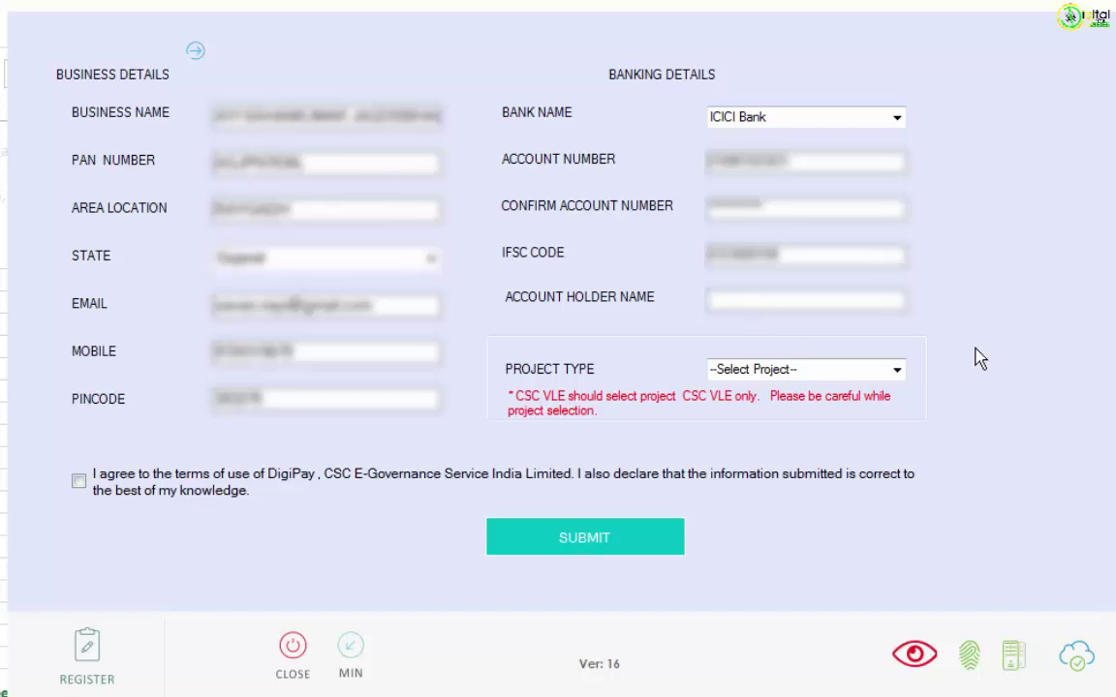
pyautogui.write('nayi')
pyautogui.press('BackSpace')
pyautogui.press('BackSpace')
pyautogui.press('BackSpace')
pyautogui.press('BackSpace')
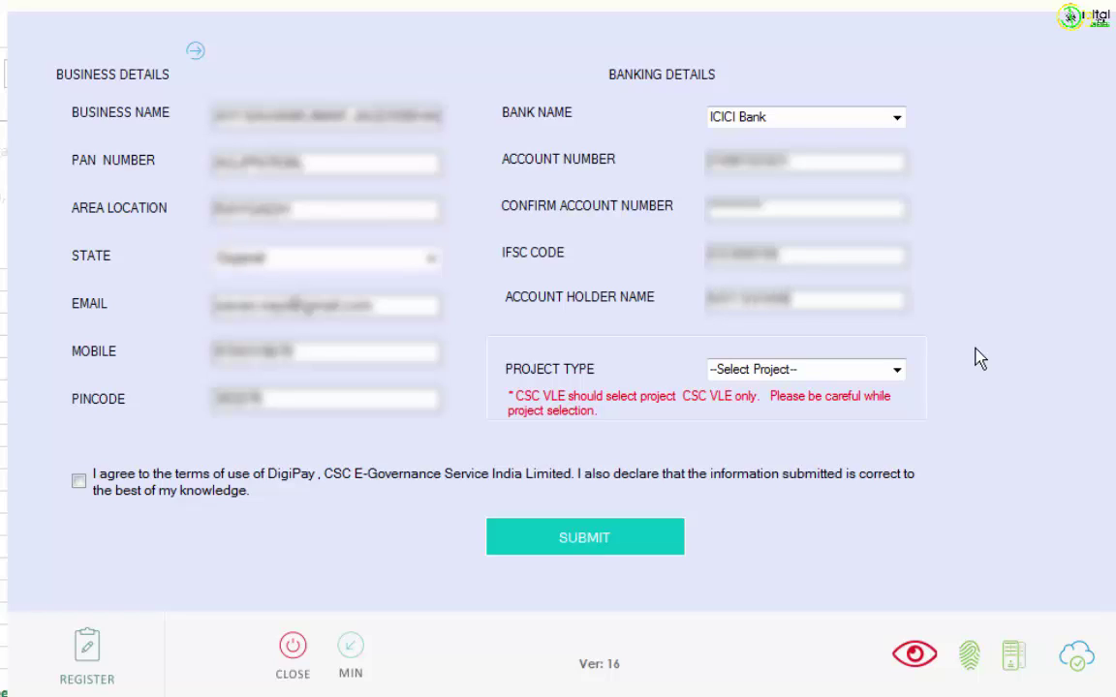
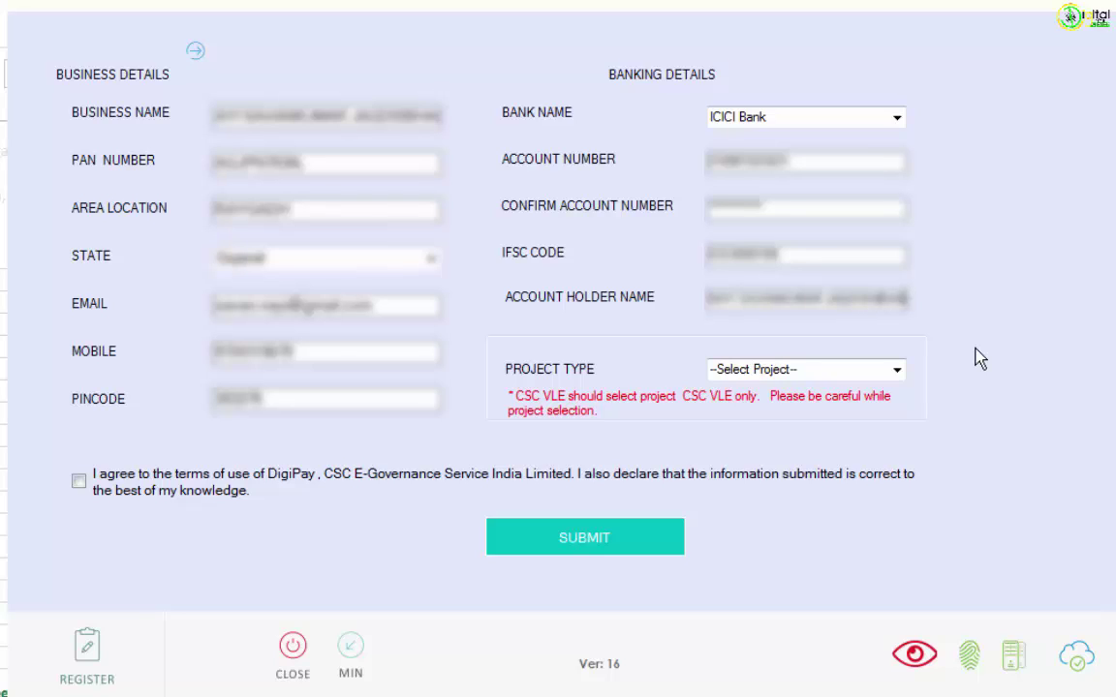
pyautogui.press('Tab')
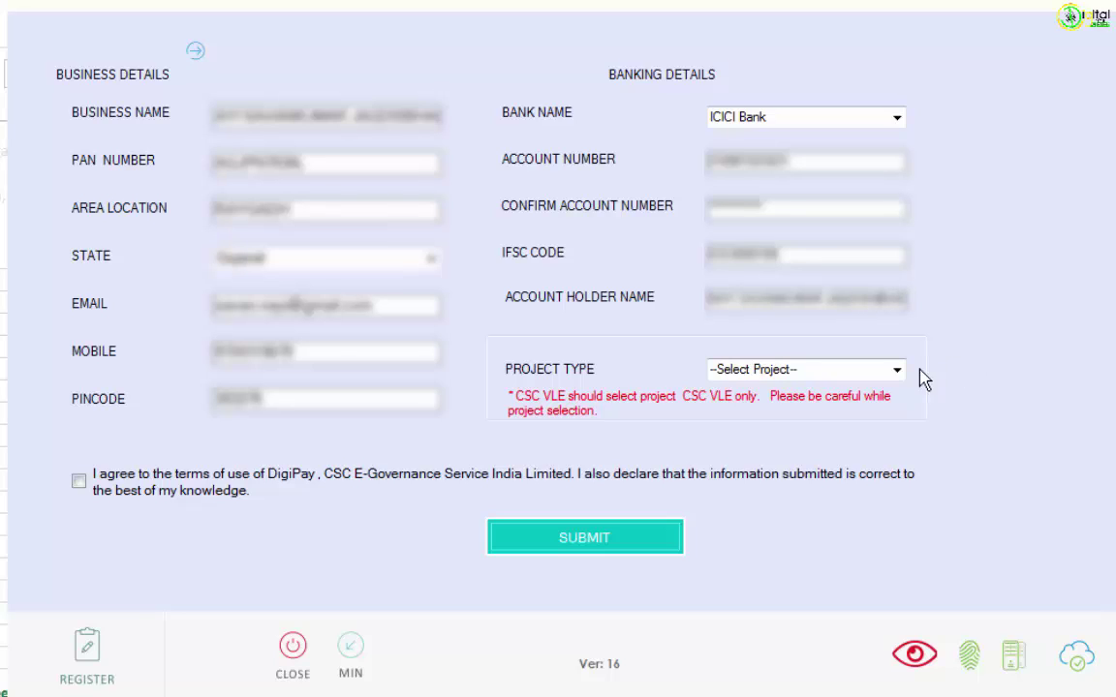
# Choose CSC VLE as project type, accept the terms, submit, and acknowledge the registered message.
pyautogui.click(901, 372)
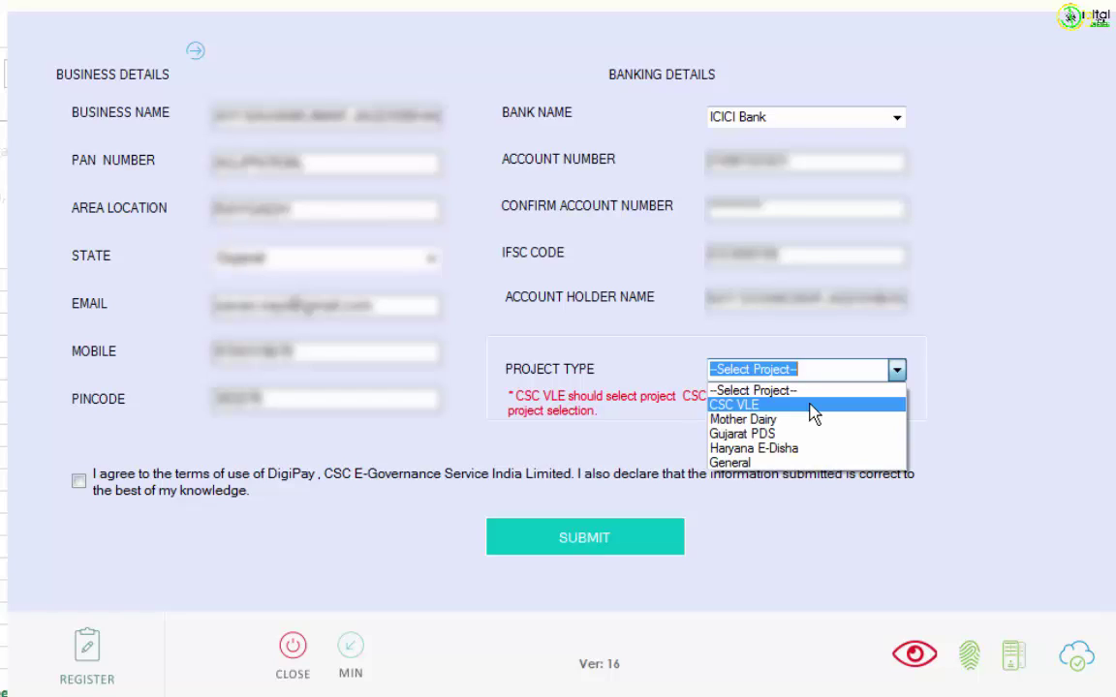
pyautogui.click(814, 406)
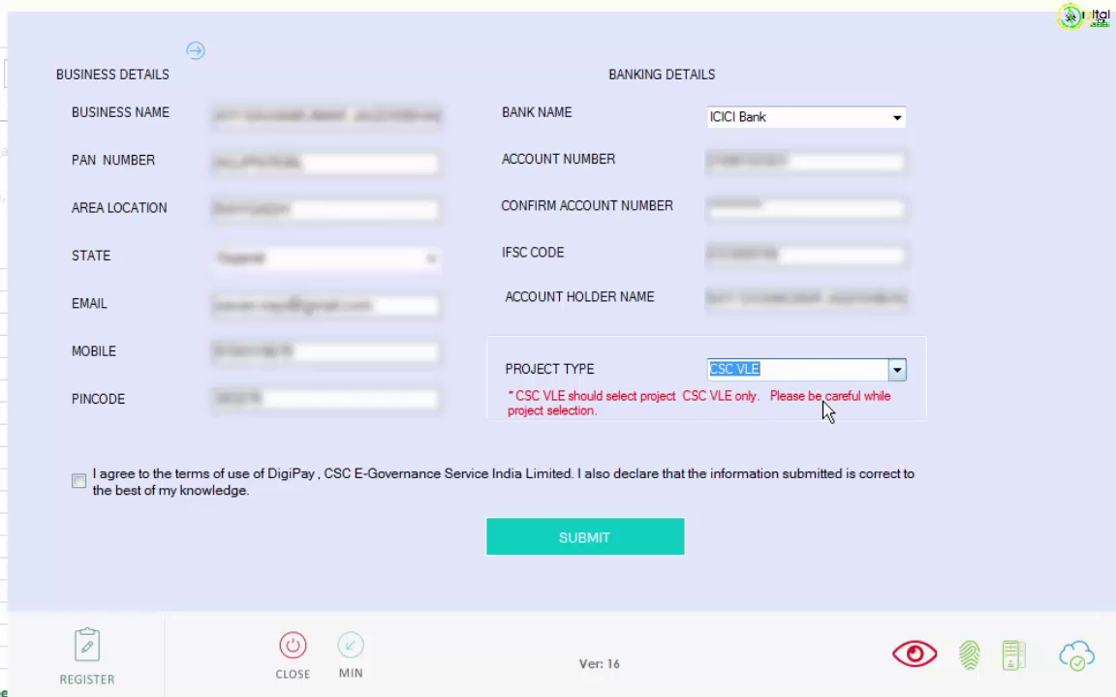
pyautogui.click(123, 497)
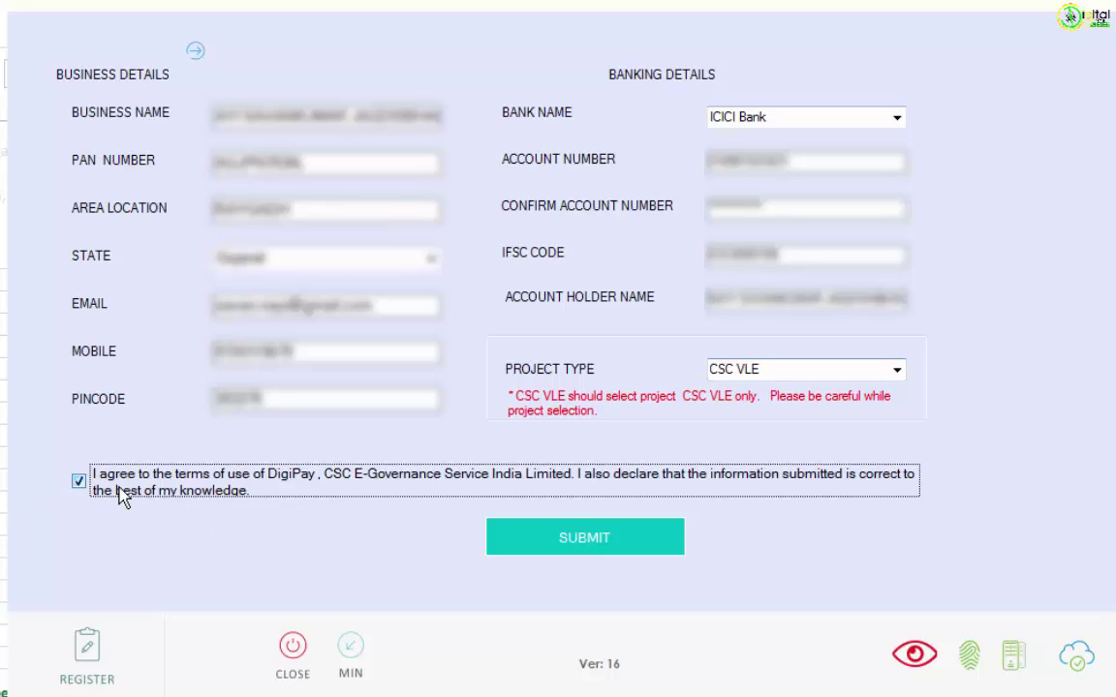
pyautogui.click(639, 548)
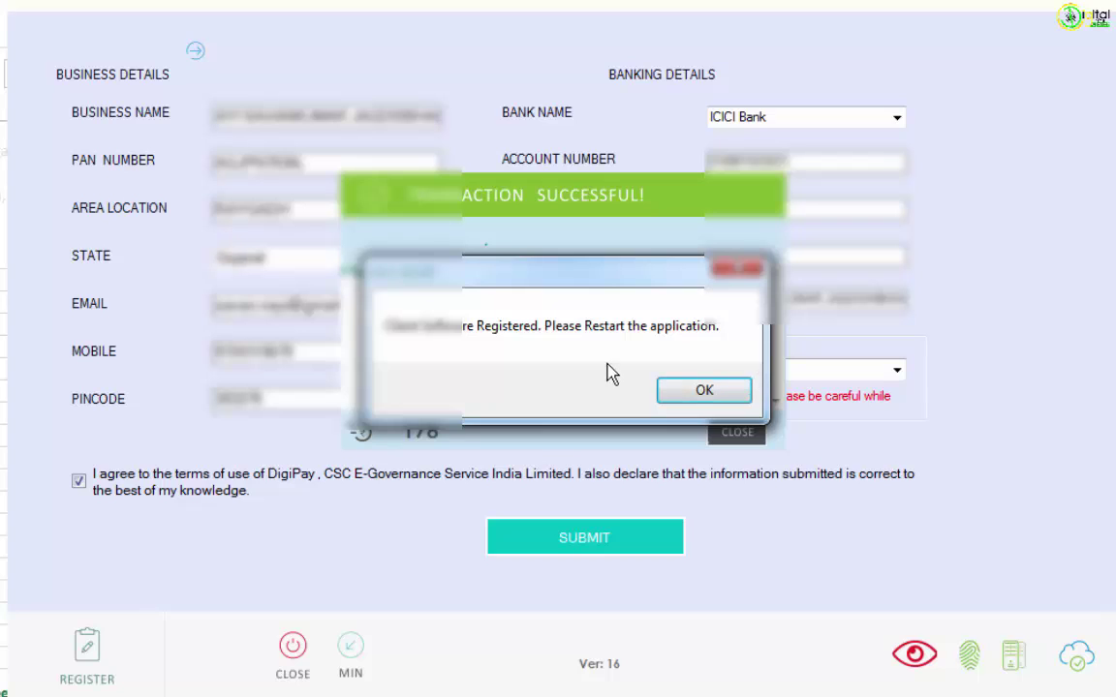
pyautogui.click(702, 390)
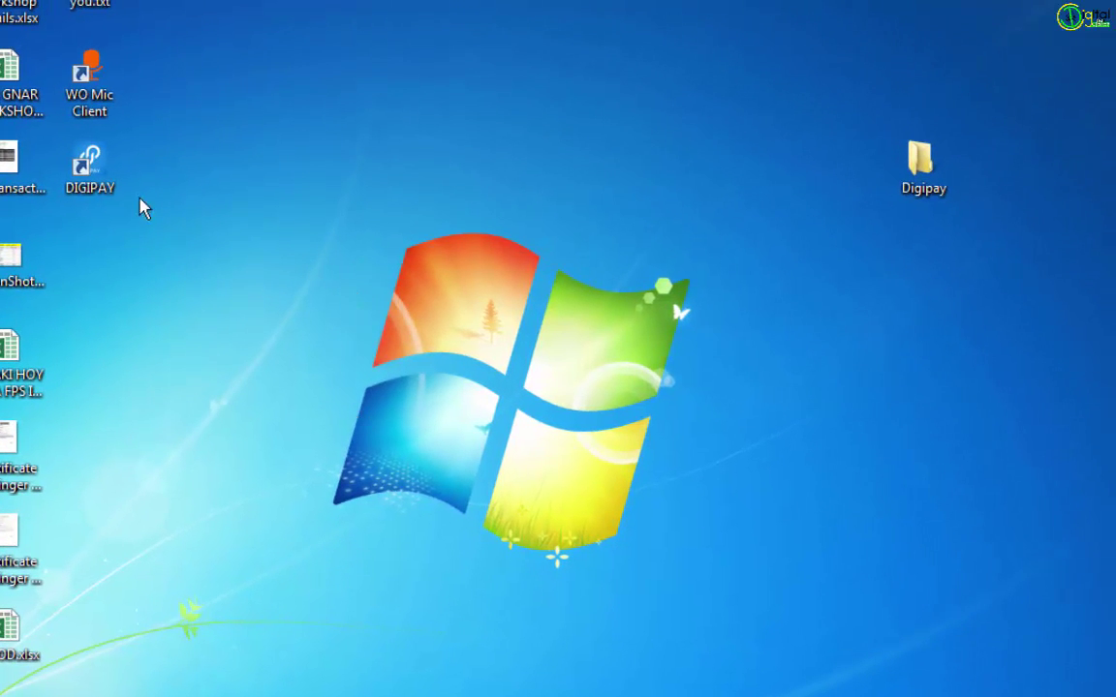
# Relaunch DigiPay from the DIGIPAY desktop shortcut.
pyautogui.doubleClick(110, 189)
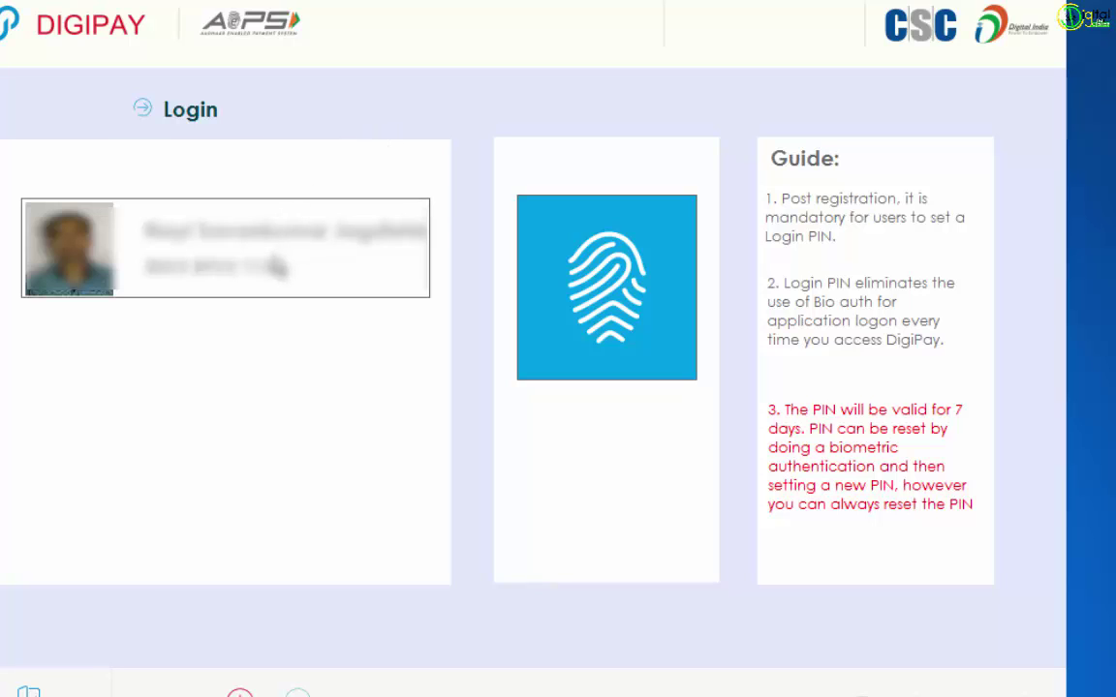
# Select the registered user, then enter, confirm and save a six-digit login PIN.
pyautogui.click(277, 268)
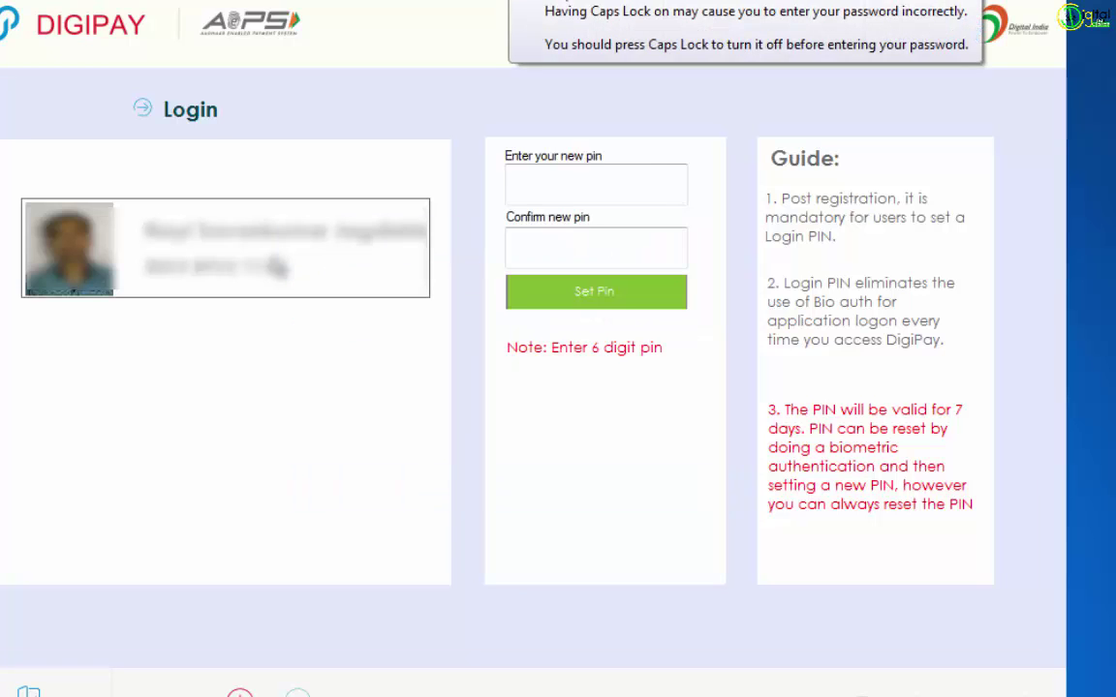
pyautogui.click(539, 184)
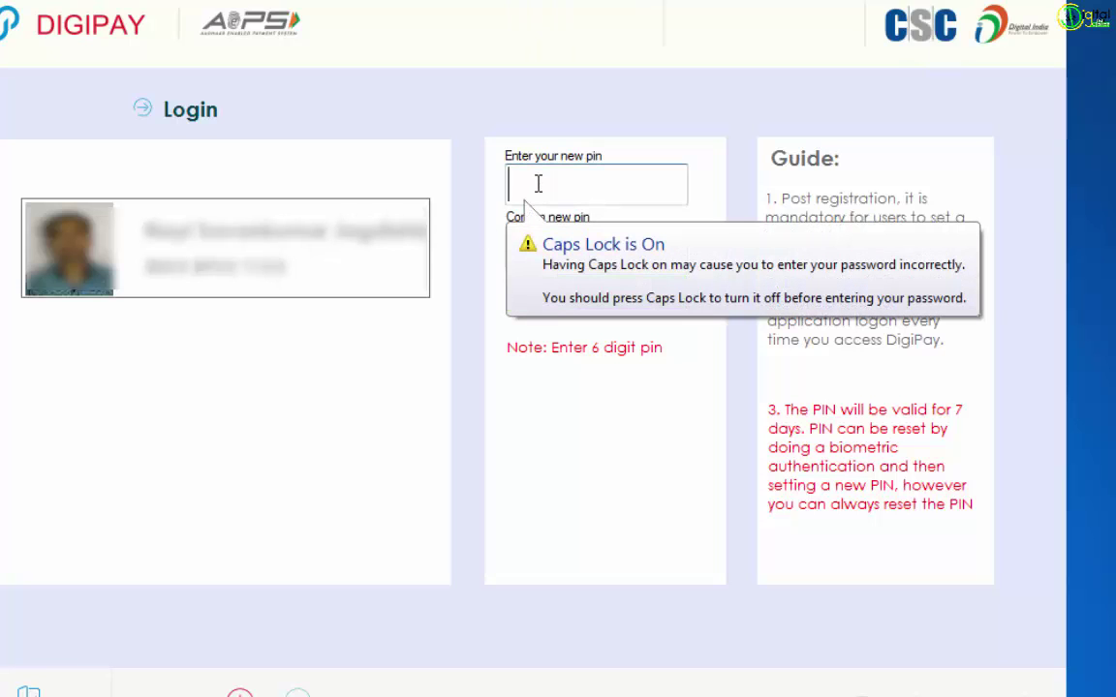
pyautogui.write('****')
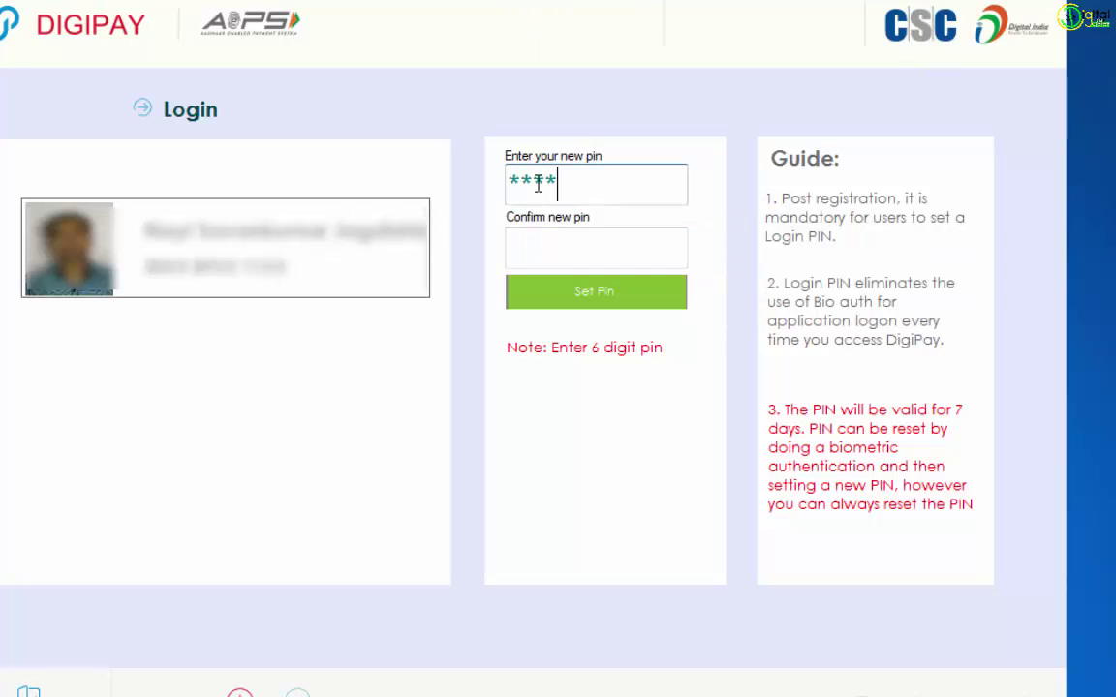
pyautogui.write('**')
pyautogui.press('Tab')
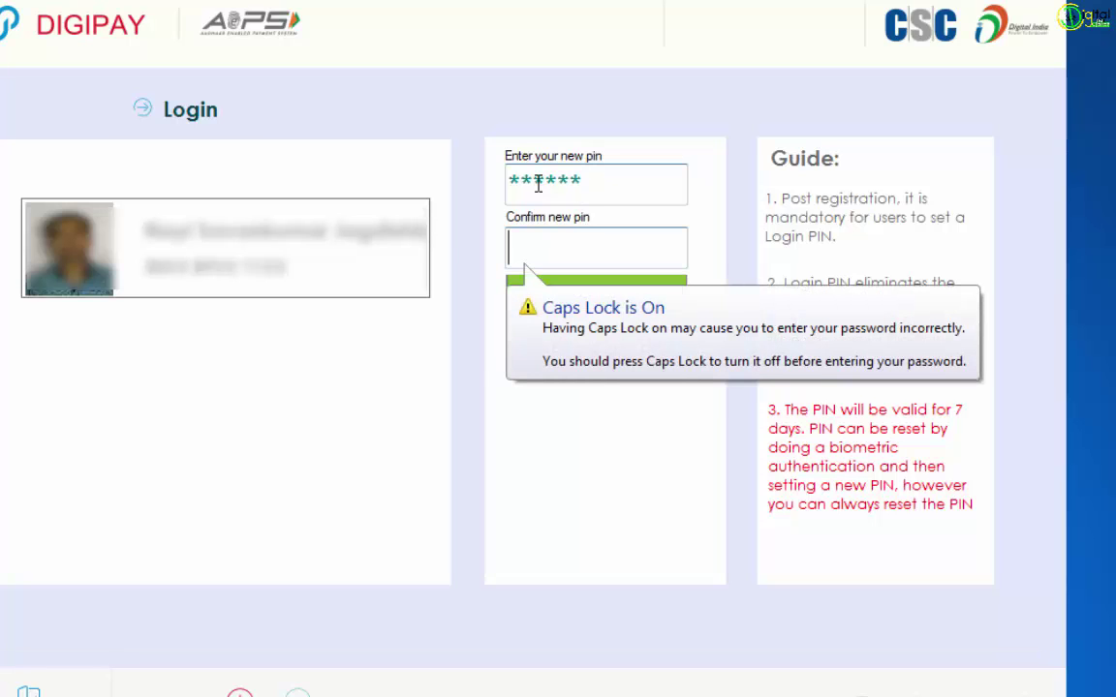
pyautogui.write('******')
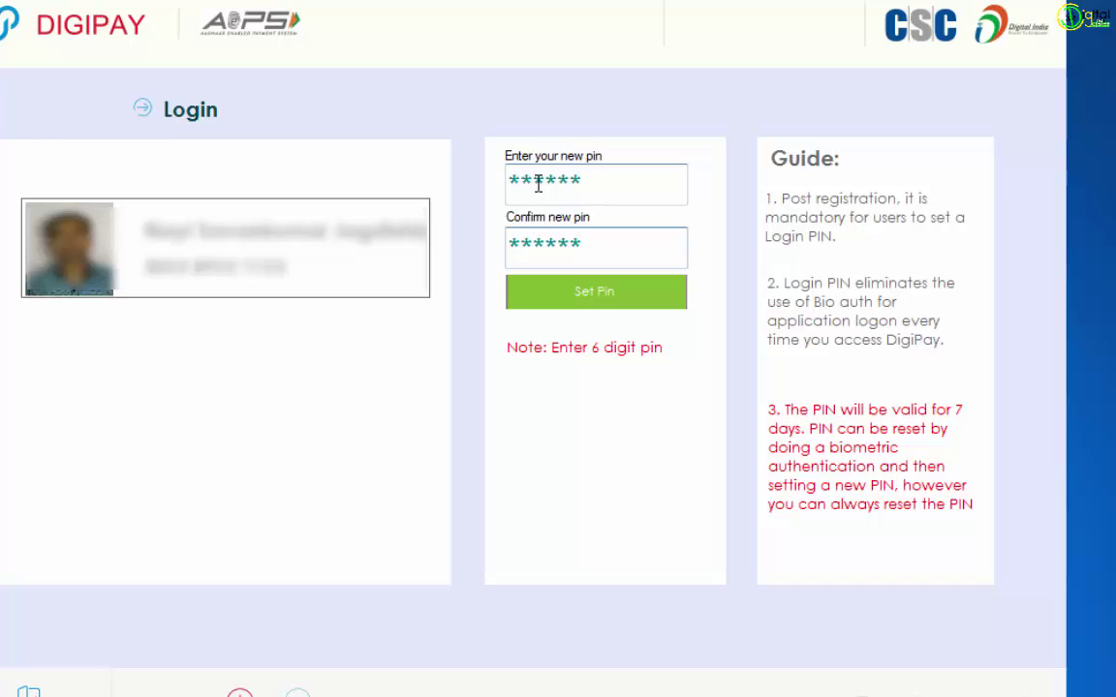
pyautogui.click(611, 302)
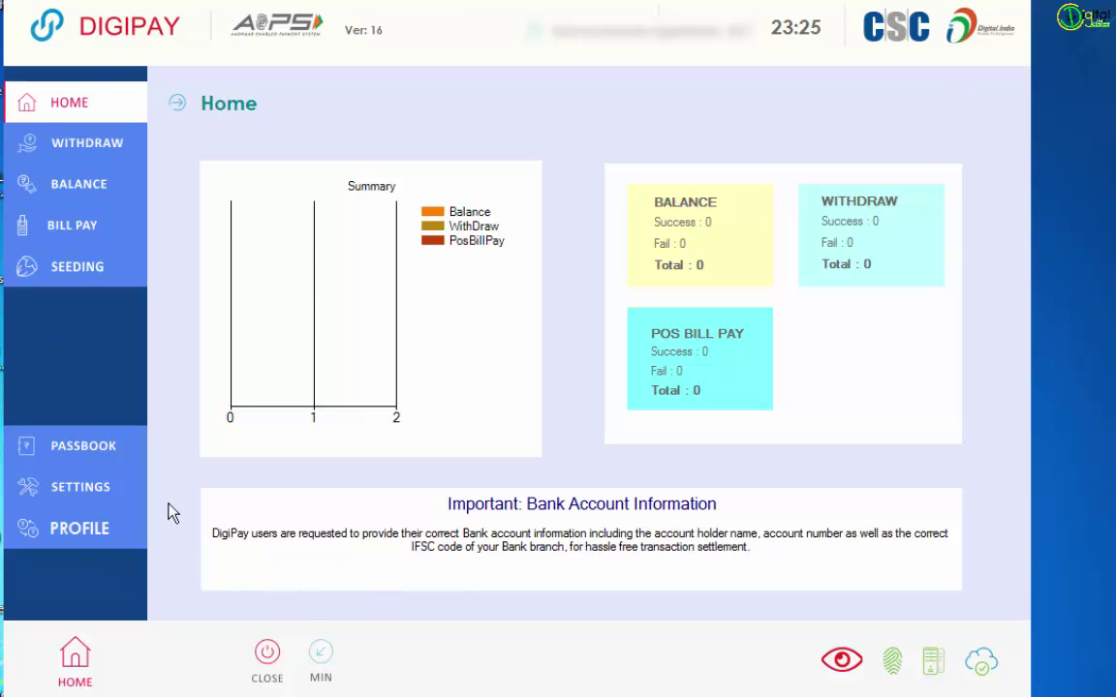
pyautogui.click(97, 142)
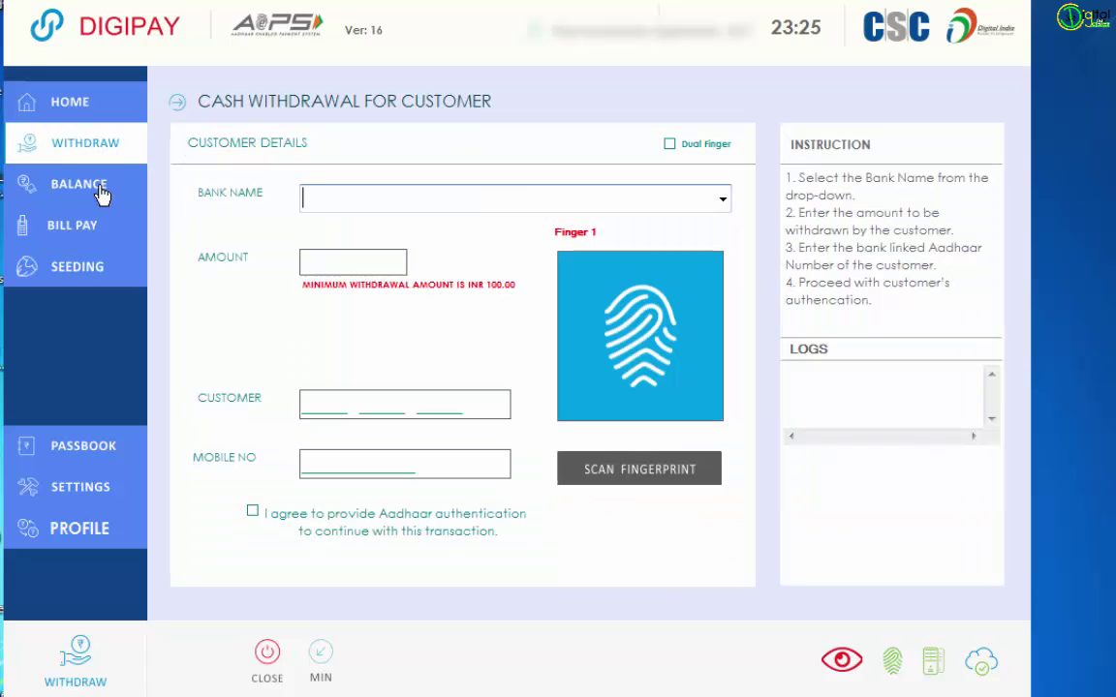
pyautogui.click(92, 192)
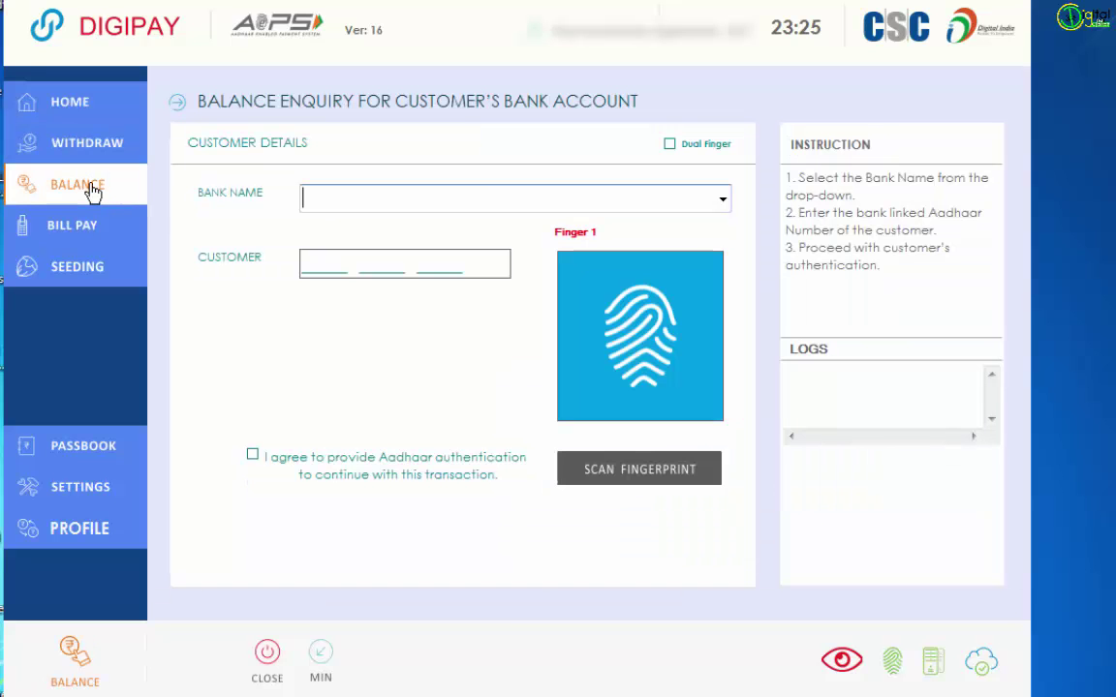
pyautogui.click(52, 230)
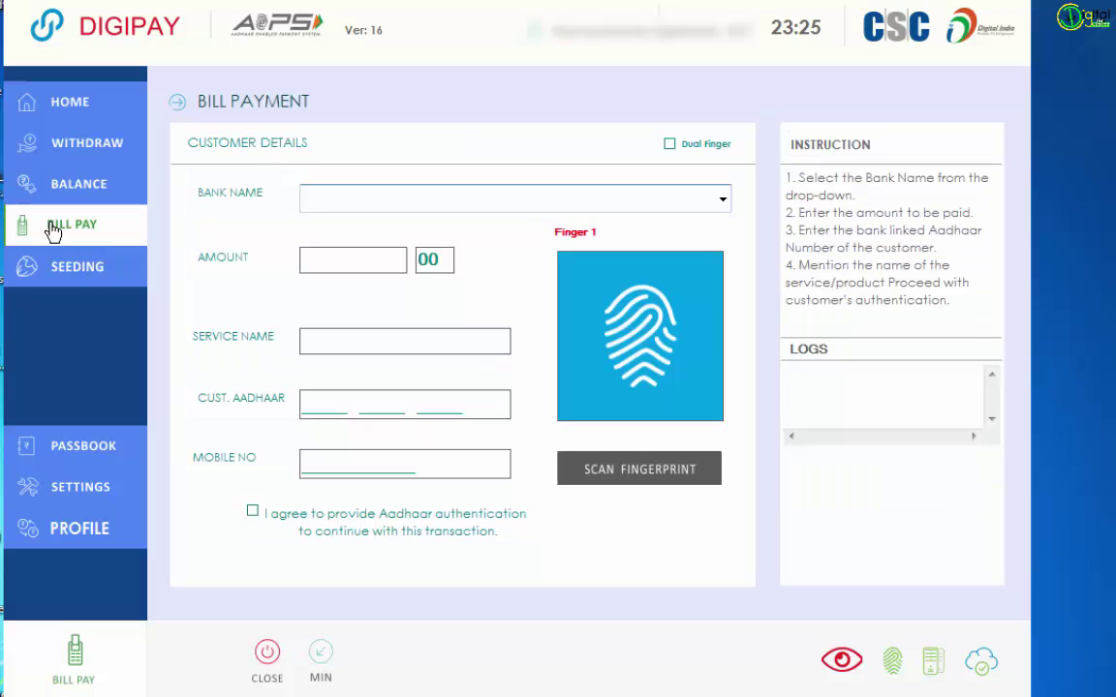
pyautogui.click(89, 276)
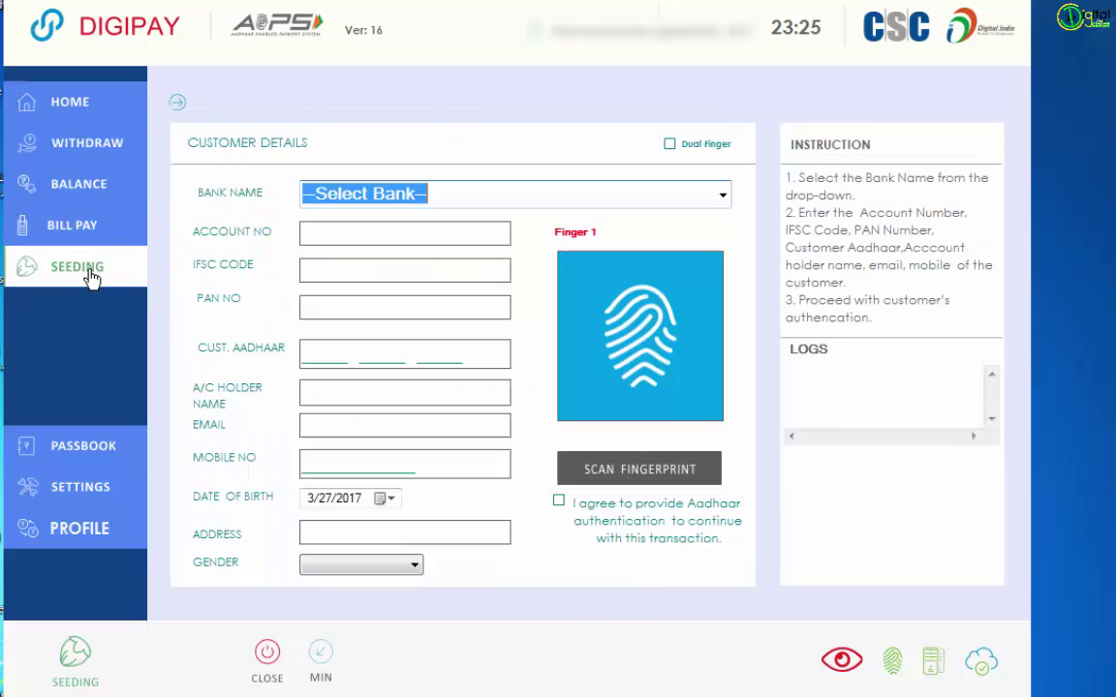
pyautogui.click(84, 451)
pyautogui.click(80, 503)
pyautogui.click(90, 539)
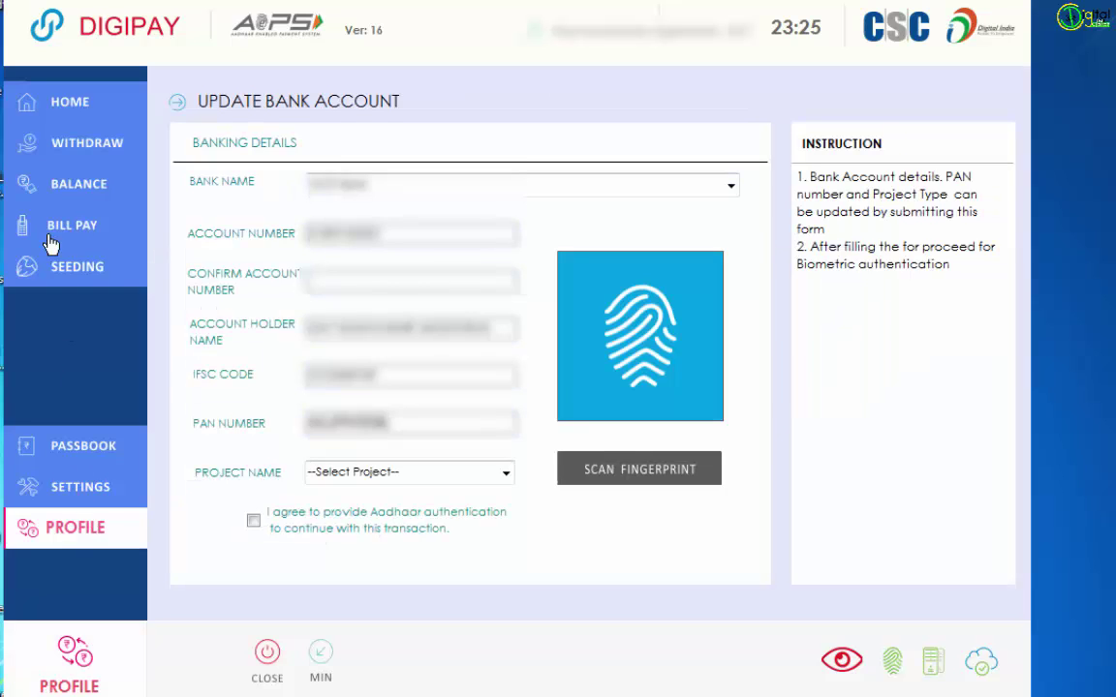
pyautogui.click(69, 104)
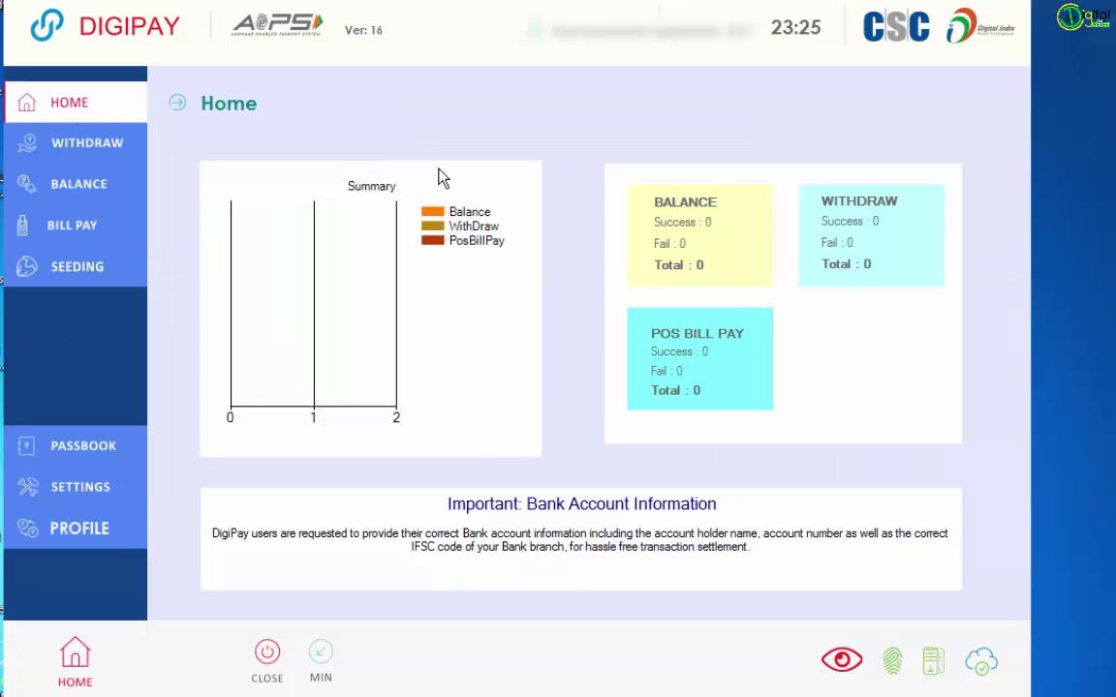